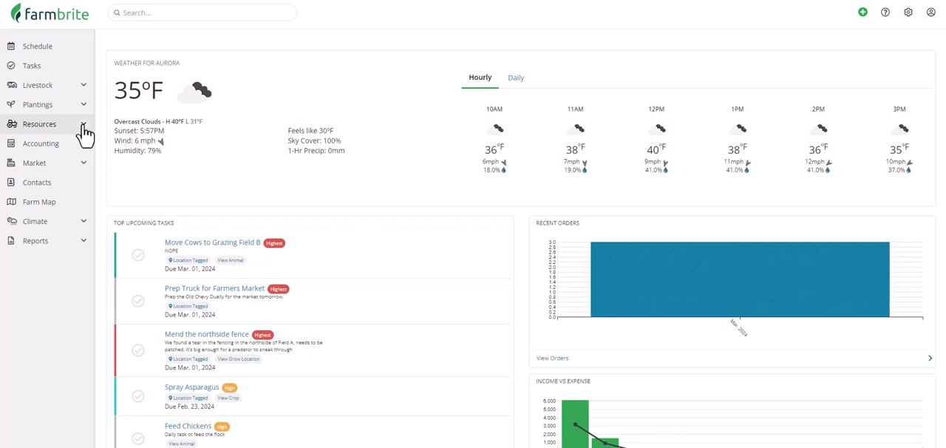
Step: Open the equipment list and view the extra actions available for its records
click(83, 125)
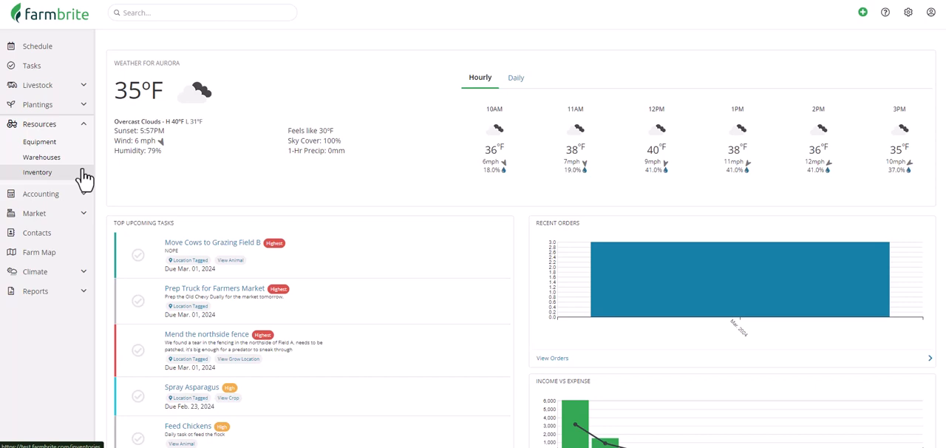
click(75, 144)
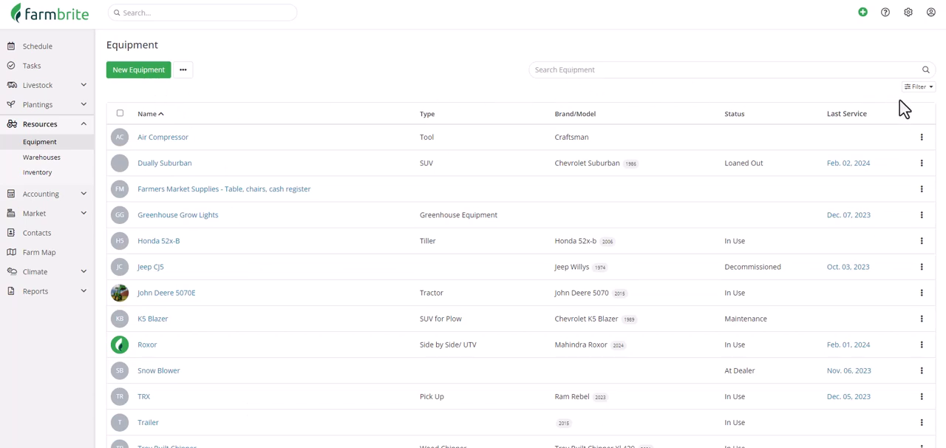
click(183, 71)
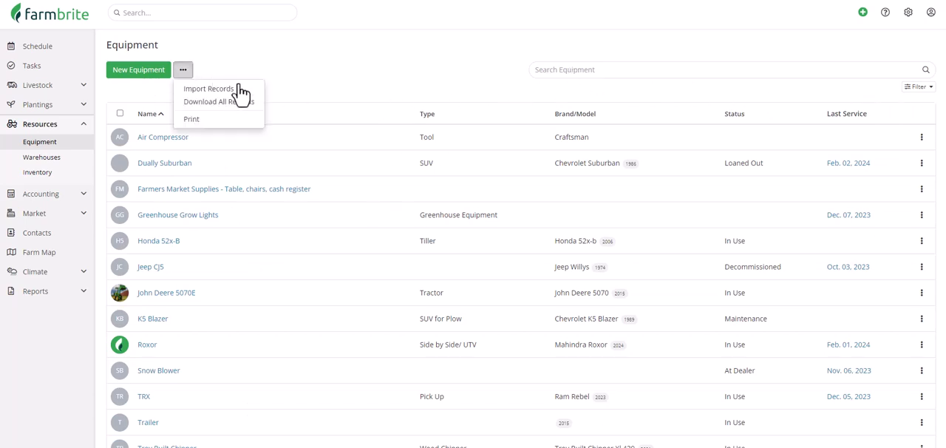
click(291, 87)
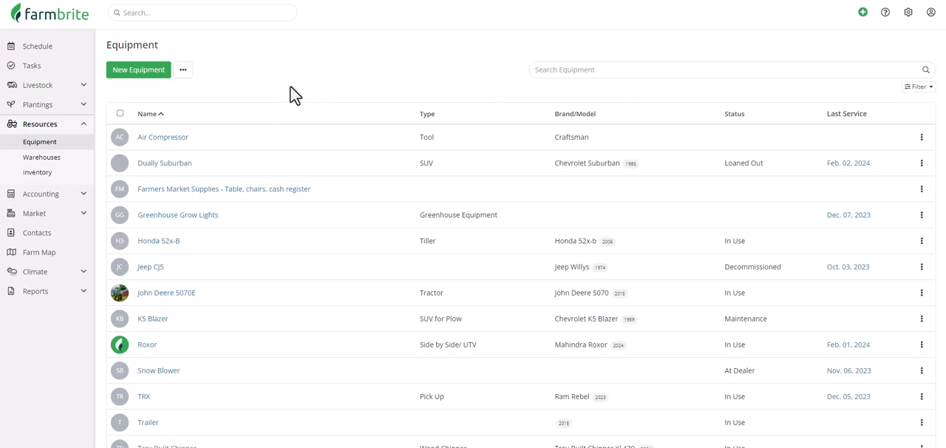
Step: Open the John Deere 5070E equipment record and review its details, schedule and tasks
click(190, 300)
scroll(270, 168, down, 3)
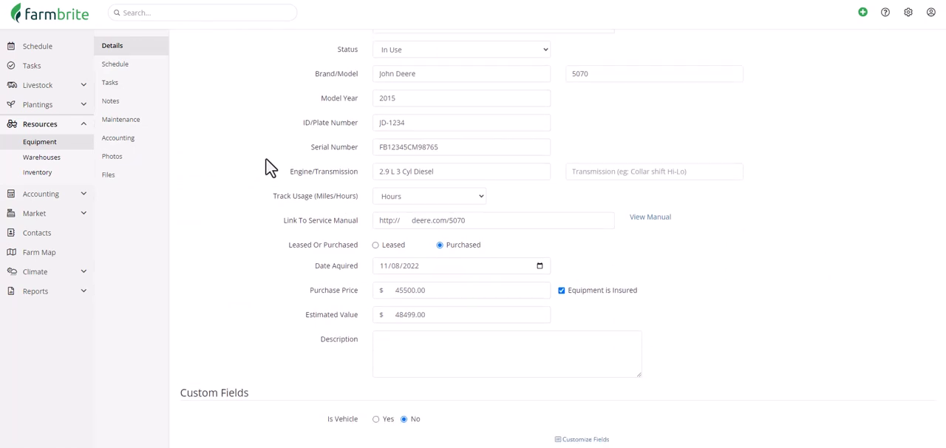
scroll(268, 164, down, 1)
scroll(268, 164, up, 4)
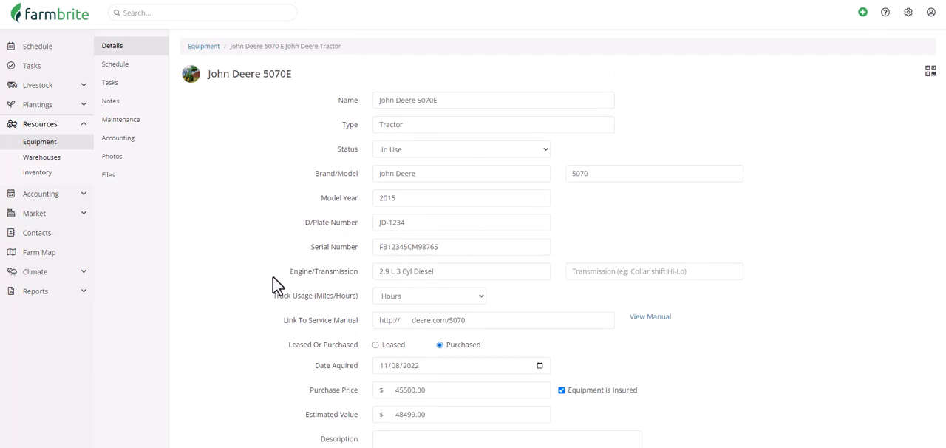
scroll(272, 276, down, 1)
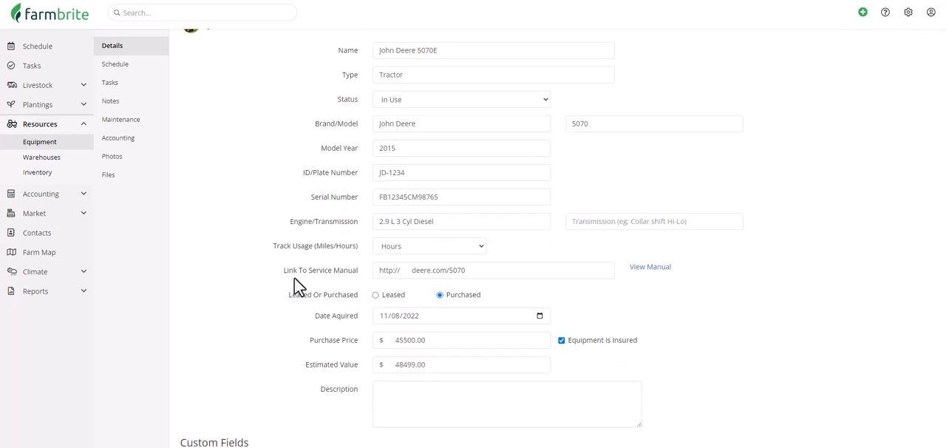
scroll(299, 284, down, 2)
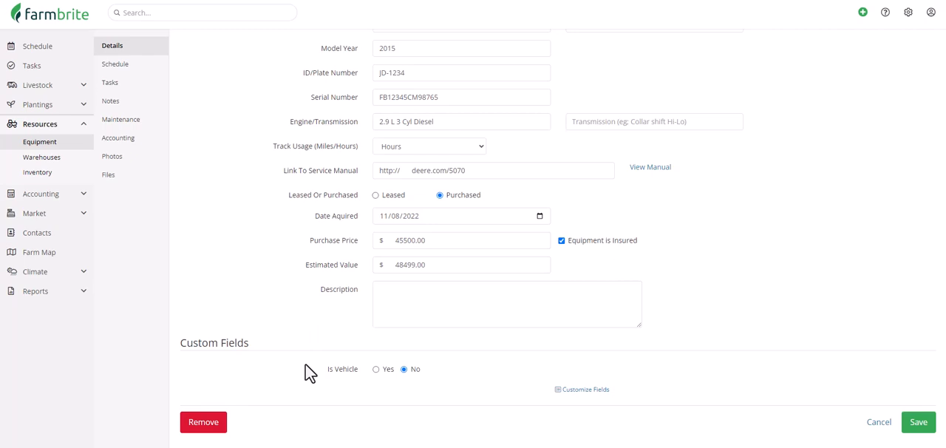
click(155, 68)
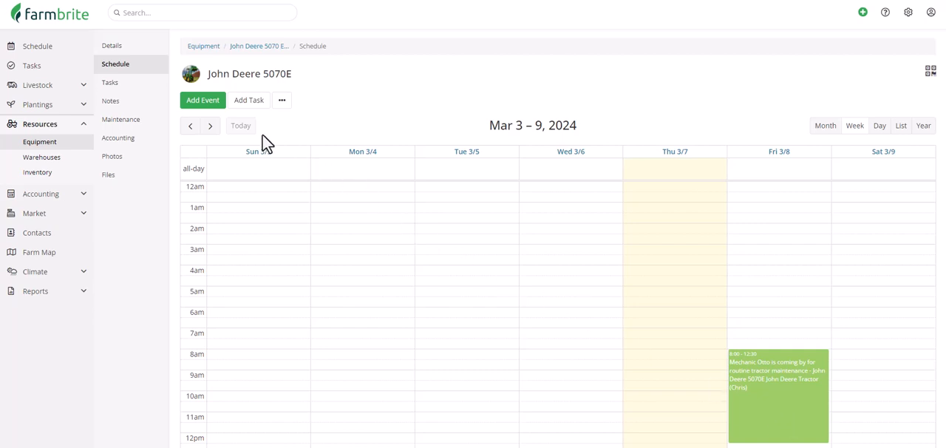
click(147, 84)
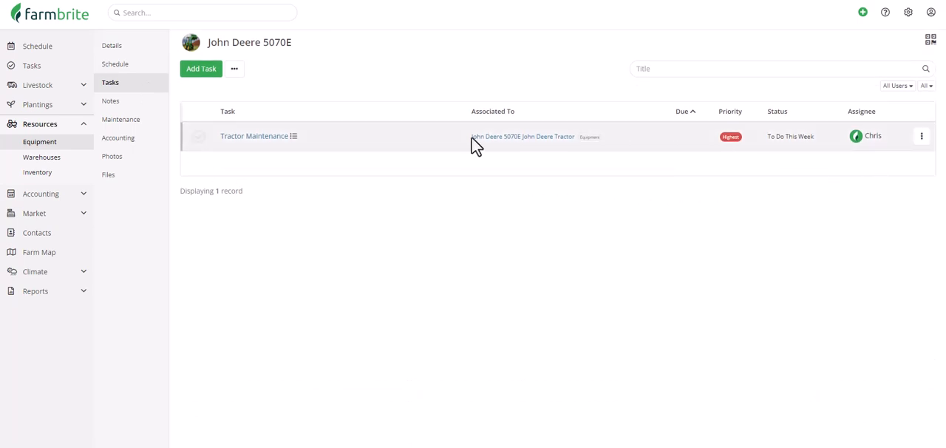
Step: Start a new maintenance record for the tractor with service type Air filter and enter the name of the person who performed it
click(158, 129)
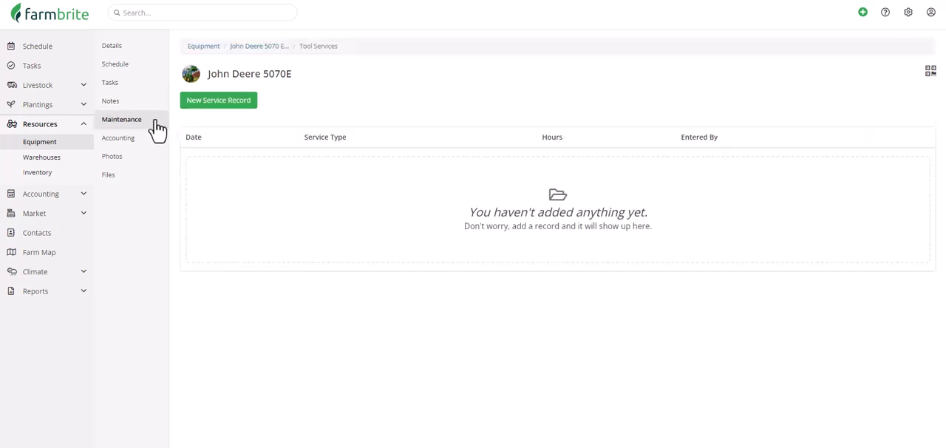
click(213, 111)
click(429, 74)
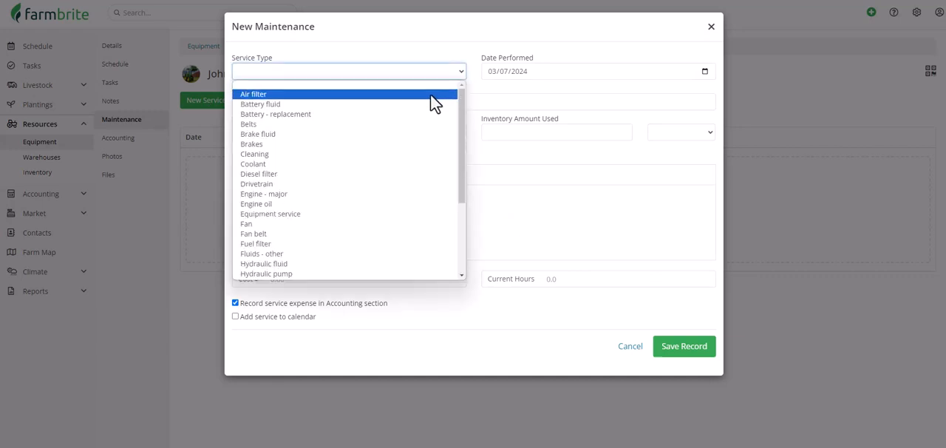
click(435, 103)
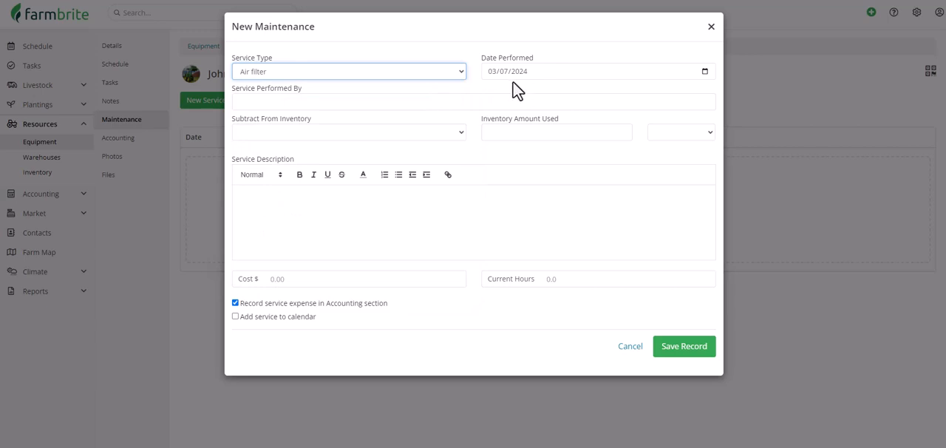
click(509, 100)
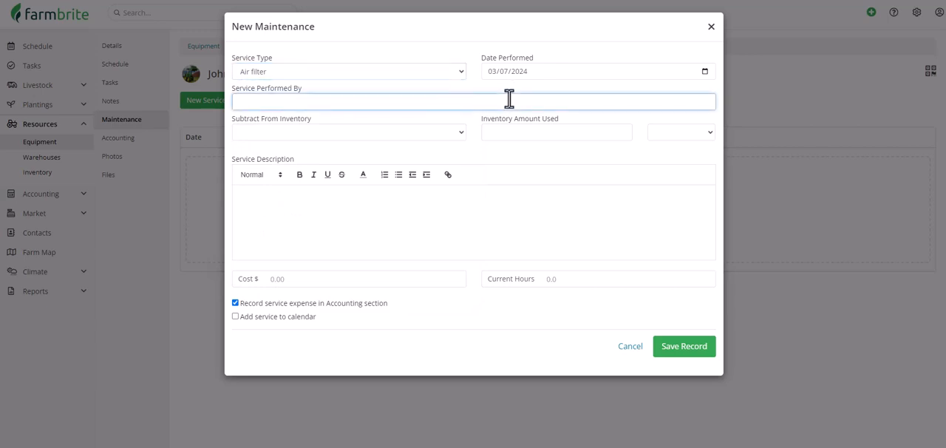
text(Otto)
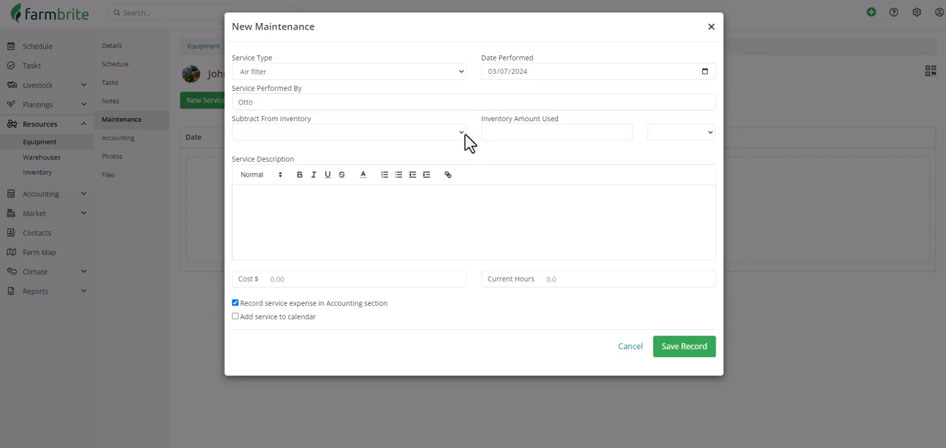
Step: Subtract an inventory amount of 1 quantity of Air Filters (Deer 5070) from Central Warehouse : Bin A bin
click(463, 133)
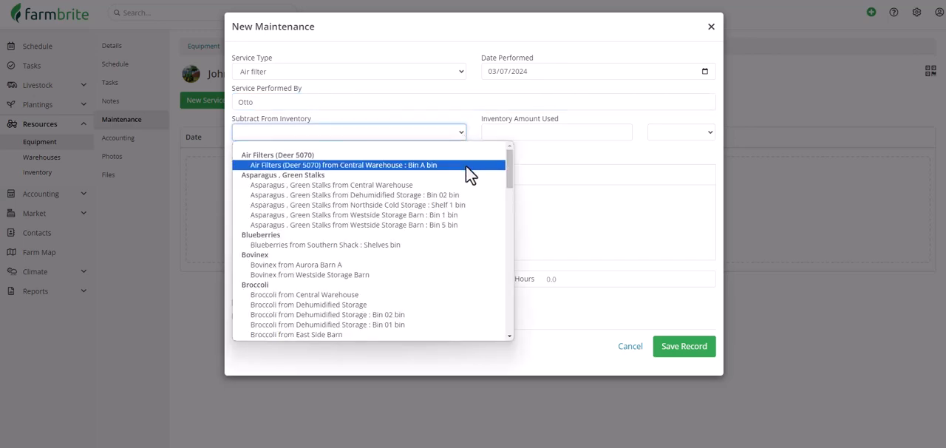
click(466, 165)
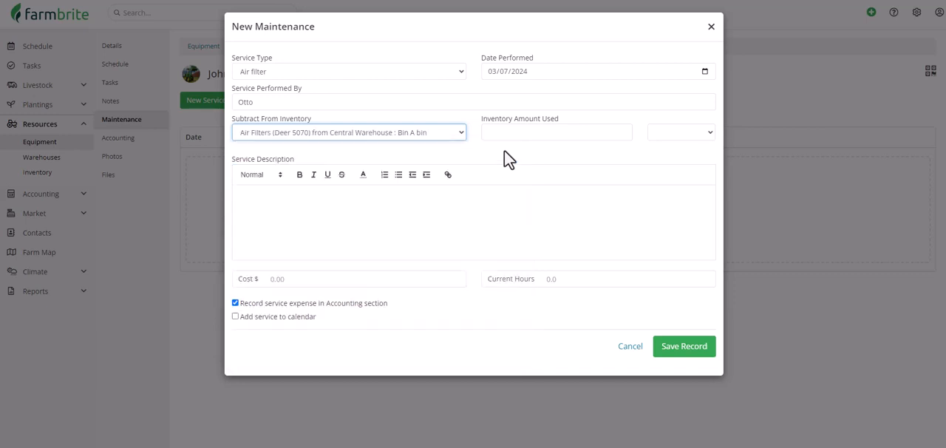
click(515, 131)
text(1)
click(660, 135)
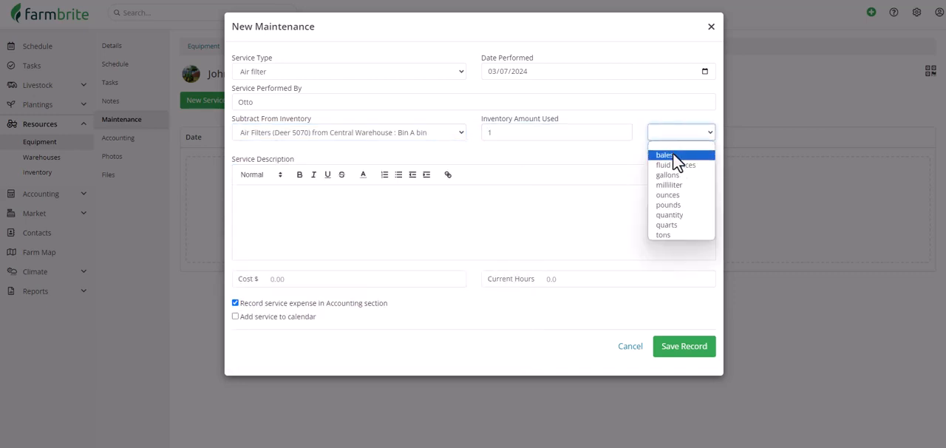
click(680, 215)
Step: Add the description "Old filter was very dusty, change this more often in this climate", 128.5 current hours and a $45 cost, and save the record
click(678, 215)
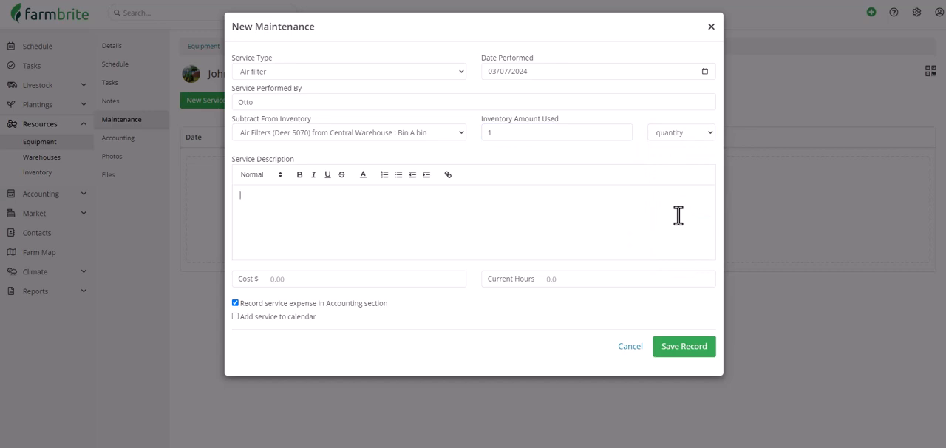
text(Old filter was very dusty, change this more often in this climate)
click(606, 277)
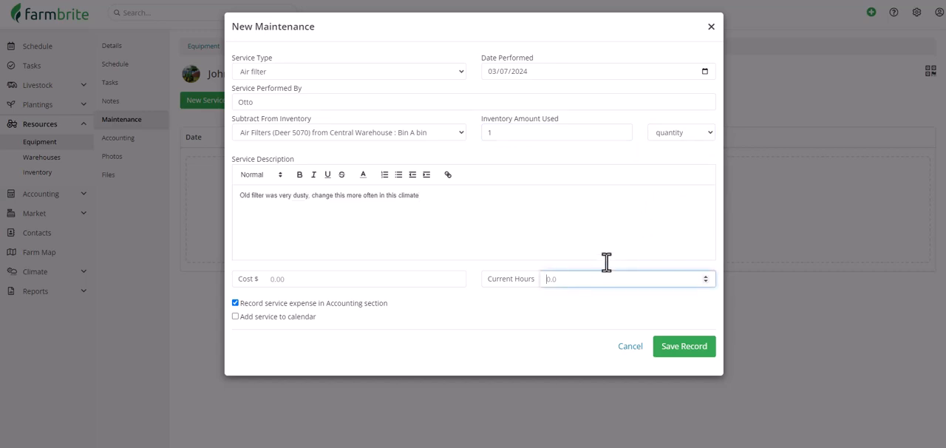
text(128.5)
click(415, 277)
text(45)
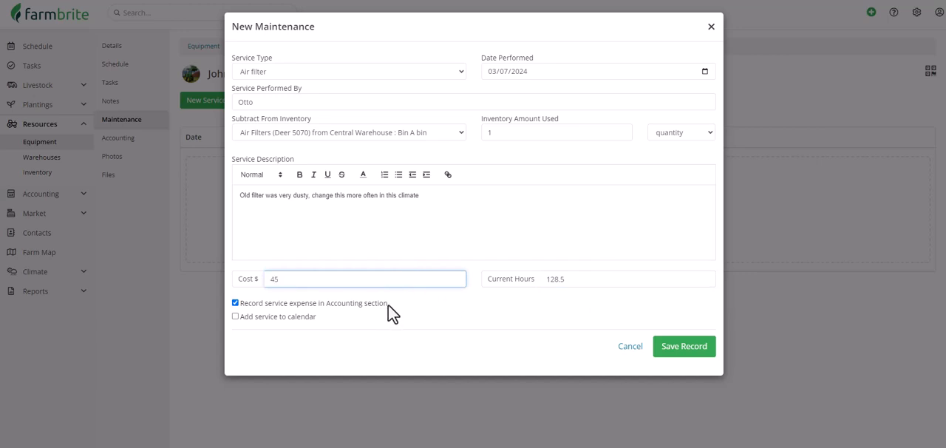
click(671, 352)
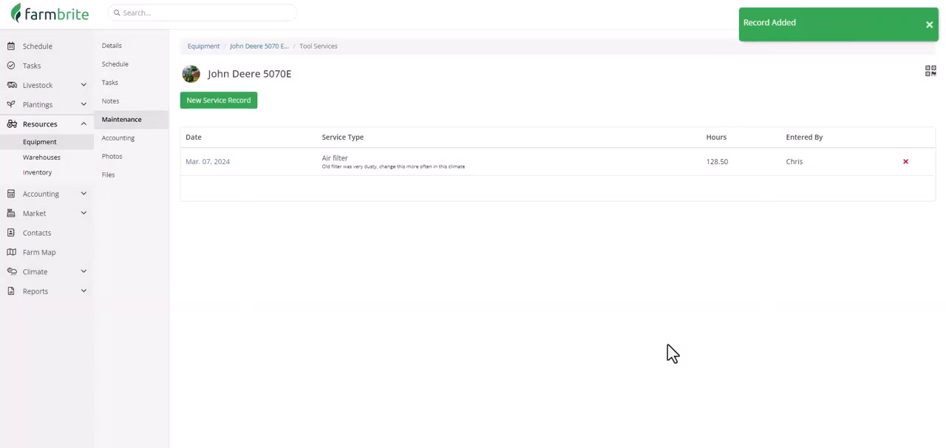
Step: Review the tractor's accounting transactions and its photos
click(157, 146)
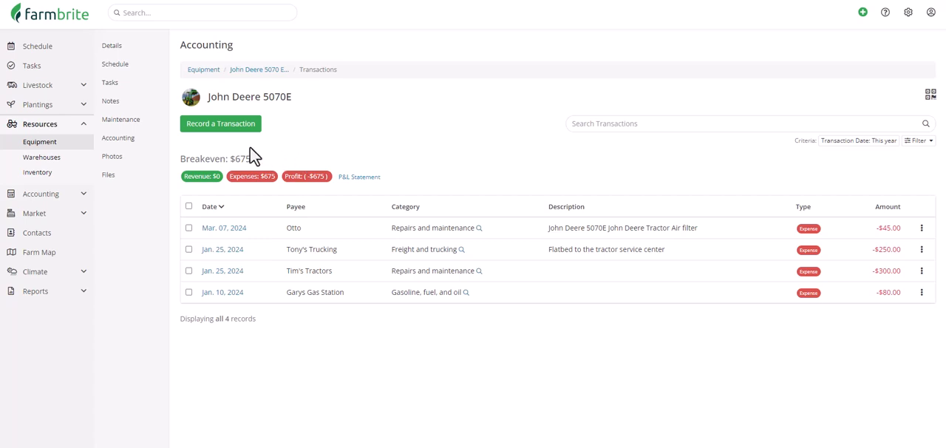
click(156, 165)
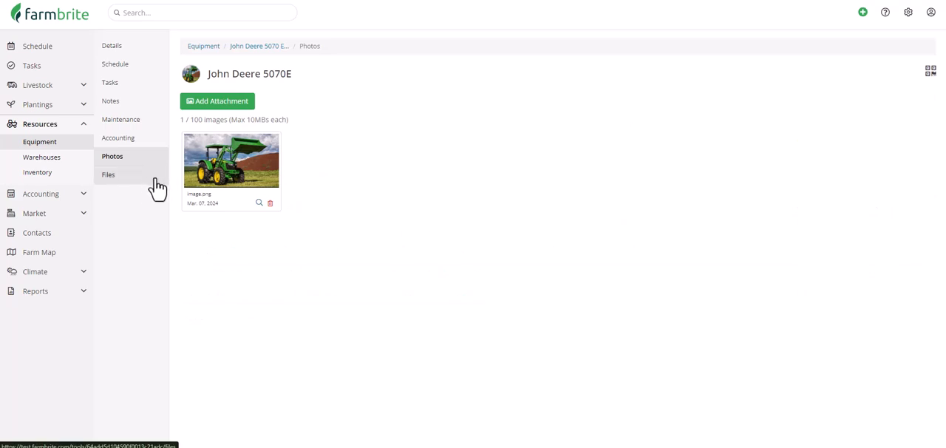
Step: Create a warehouse named Central Warehouse Storage with internal ID CWS, tracking capacity in separate bins
click(72, 159)
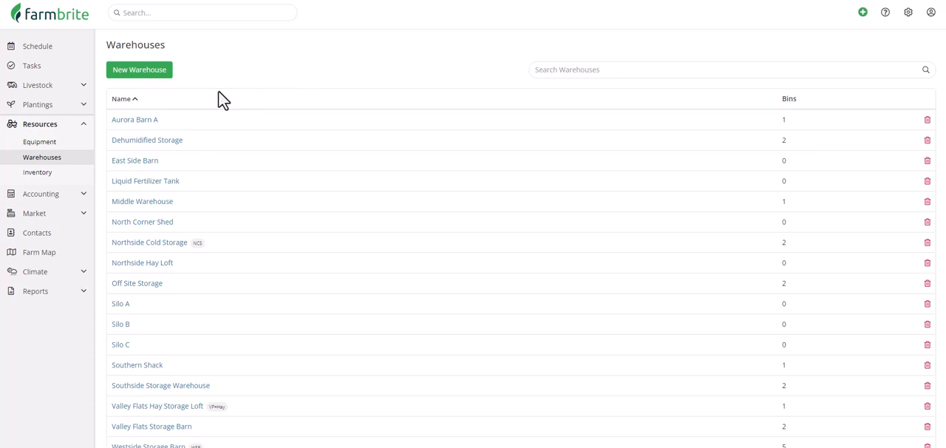
click(148, 77)
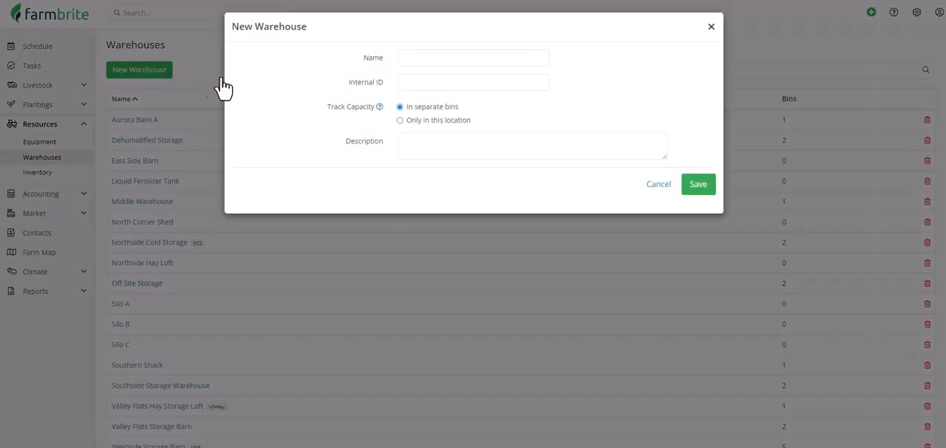
click(498, 56)
text(Central Warehouse Storage)
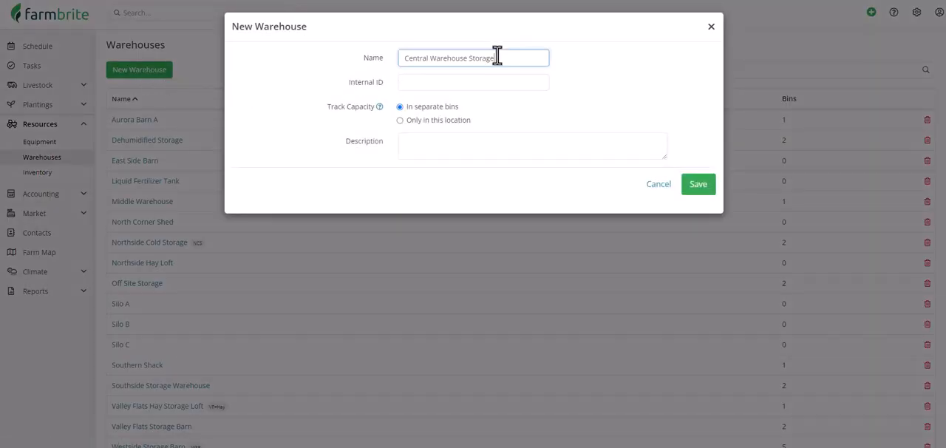
click(504, 82)
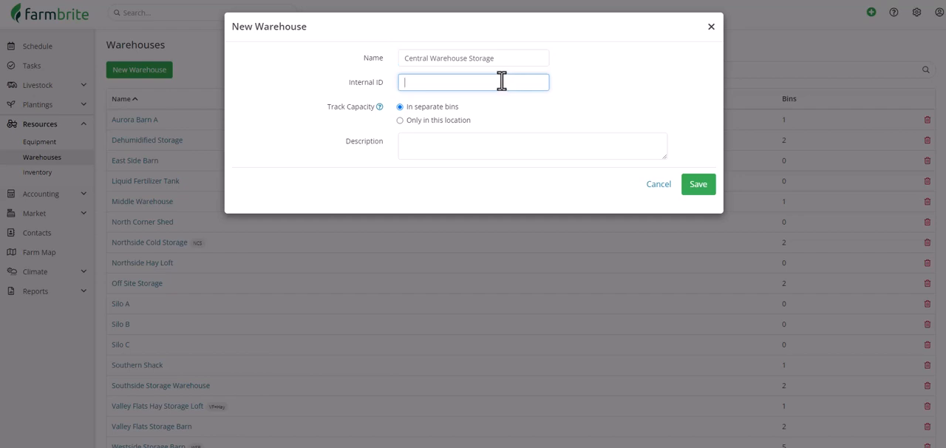
text(CWS)
click(471, 124)
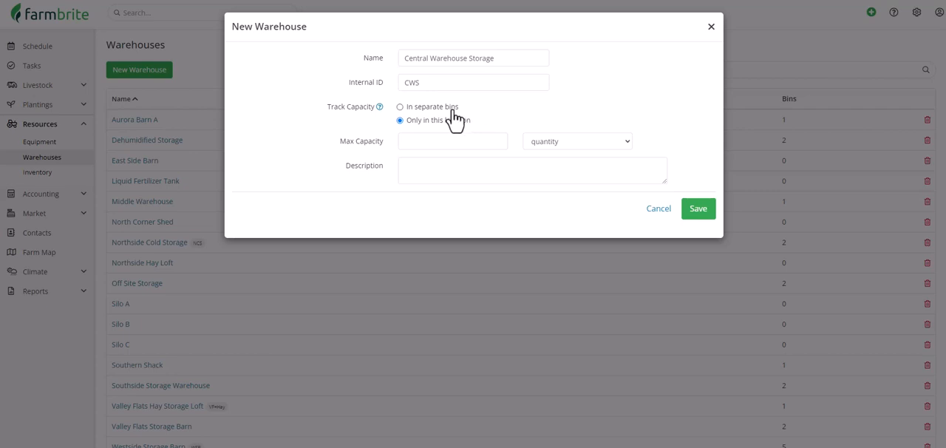
click(450, 109)
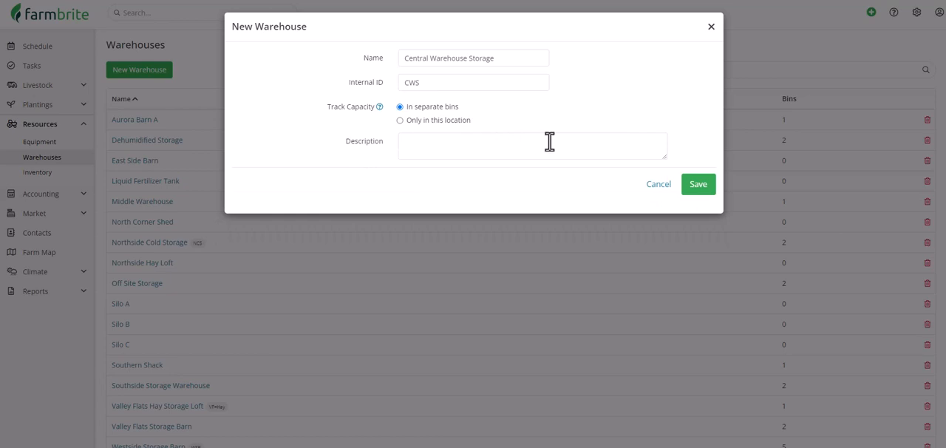
click(687, 184)
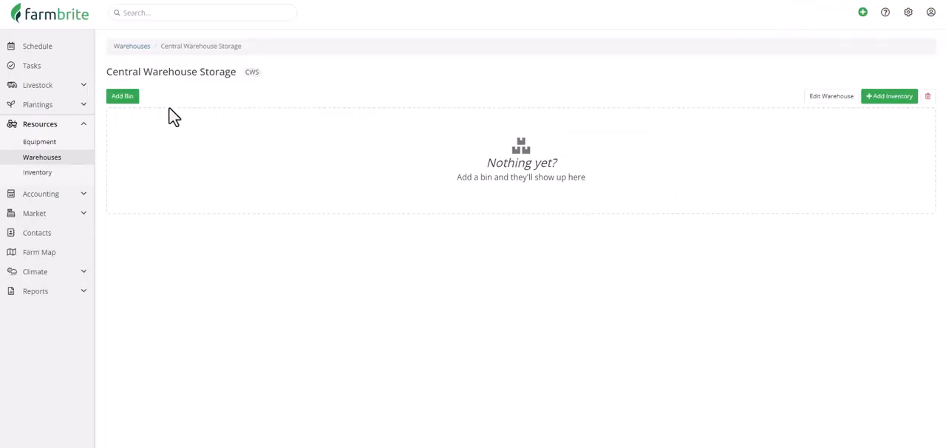
Step: Add a bin named Bin A with a maximum capacity of 250 pounds to the Central Warehouse Storage warehouse
click(136, 101)
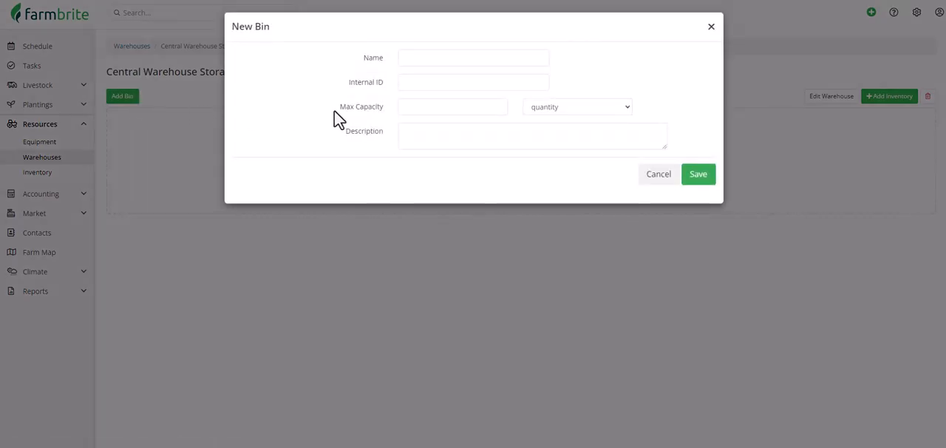
click(461, 57)
text(Bin A)
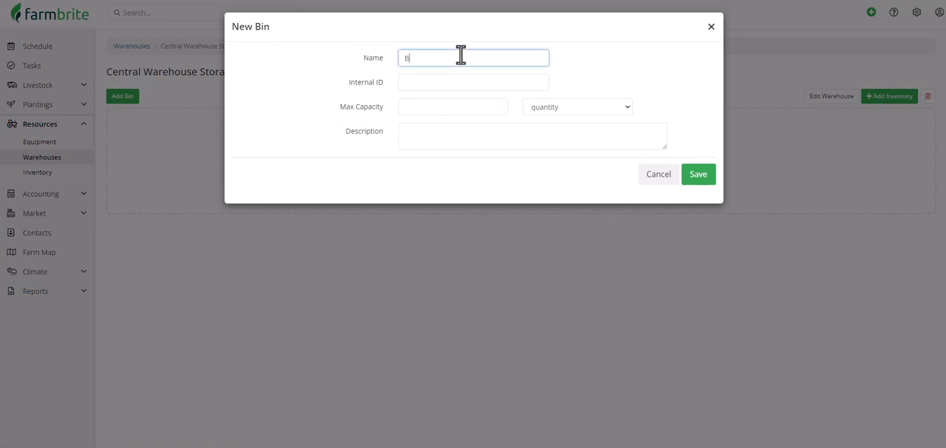
click(456, 101)
text(250)
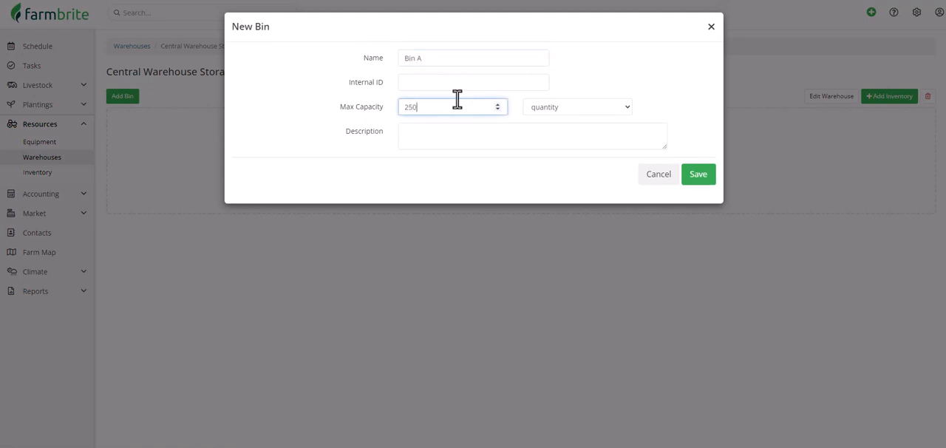
click(551, 106)
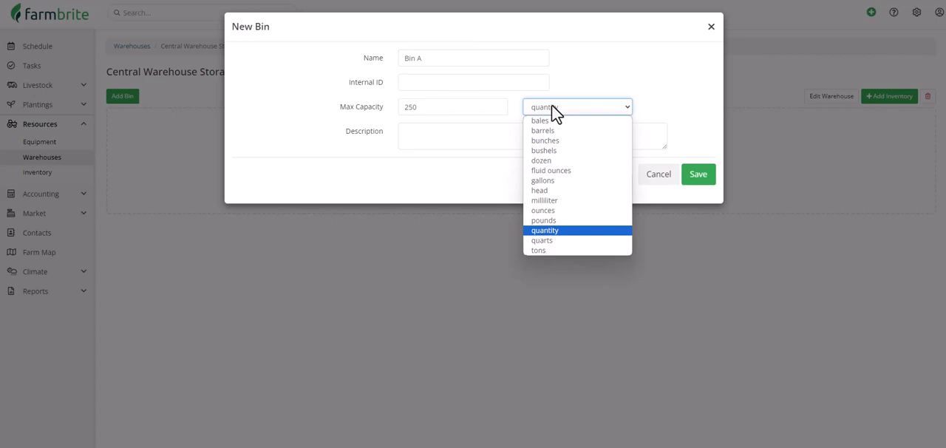
click(616, 219)
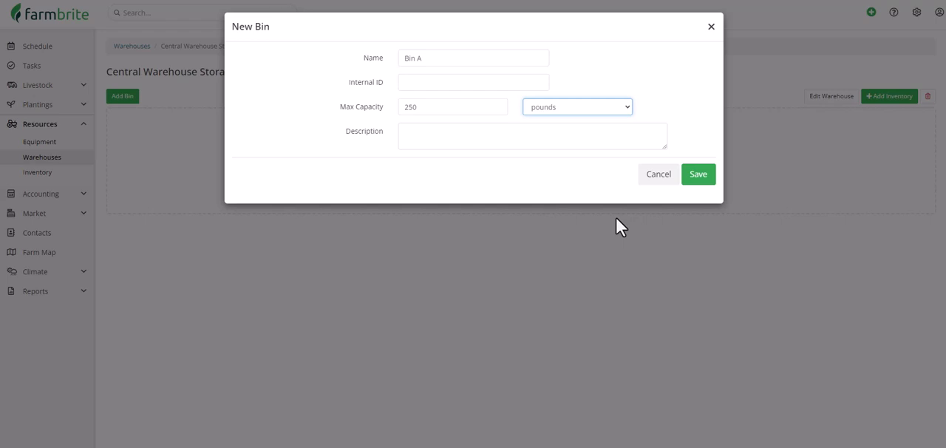
click(694, 179)
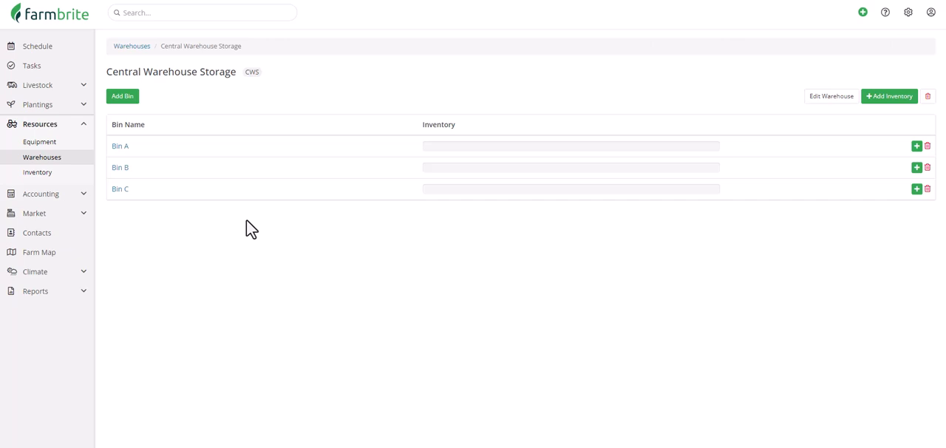
Step: Add 200 of Cattle Feed to Bin A with the source "Springfield Supplies delivery 3/8/24" and save it
click(917, 147)
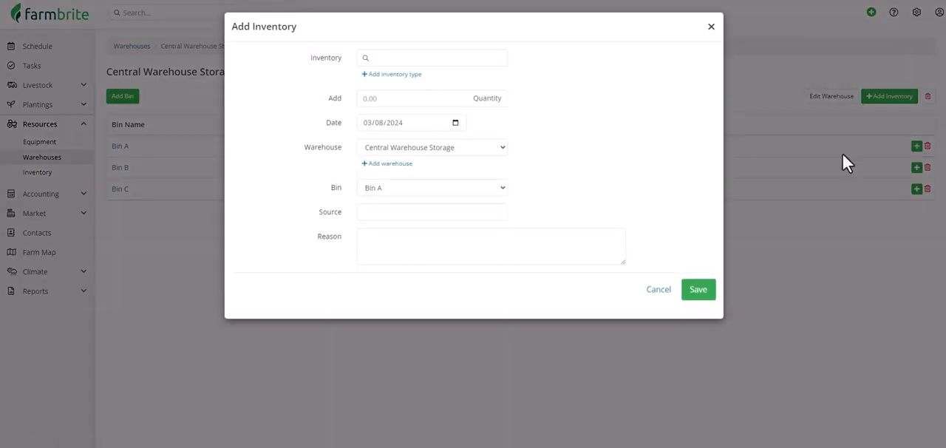
click(458, 62)
text(catt)
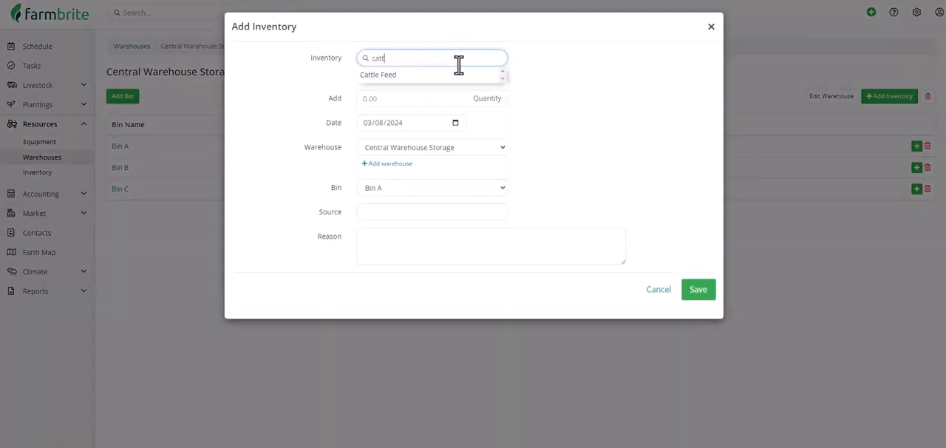
click(459, 74)
click(443, 96)
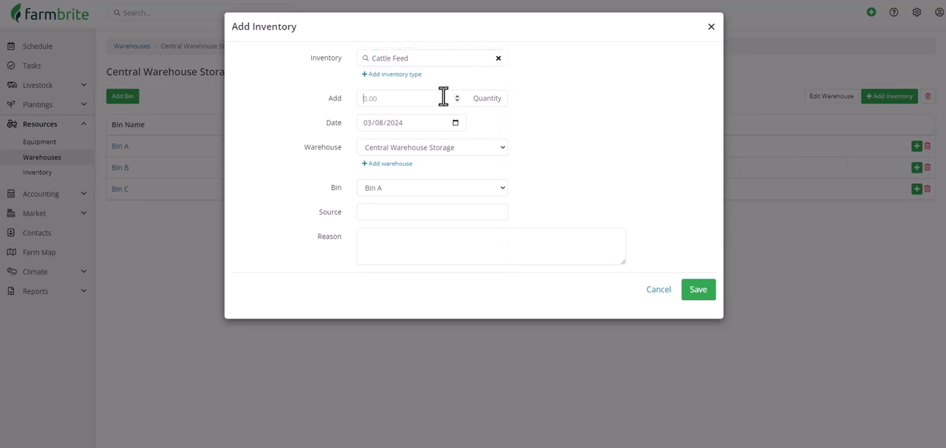
text(200)
click(447, 211)
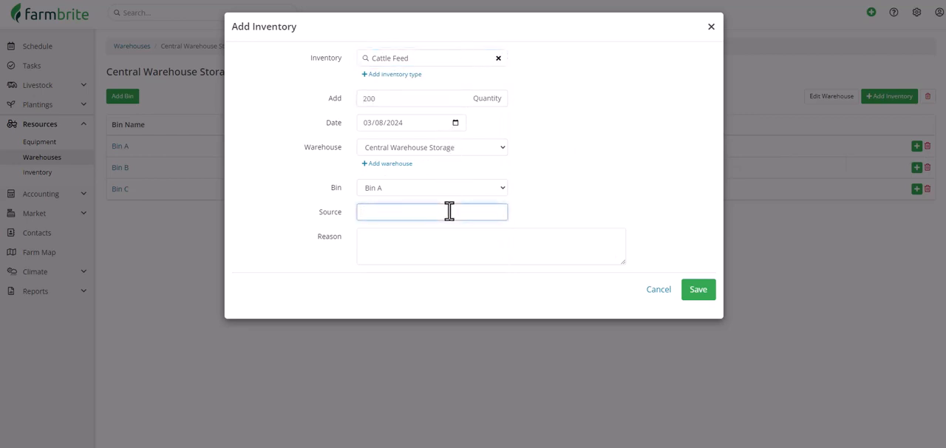
text(Springfield Supplies delivery 3/8/24)
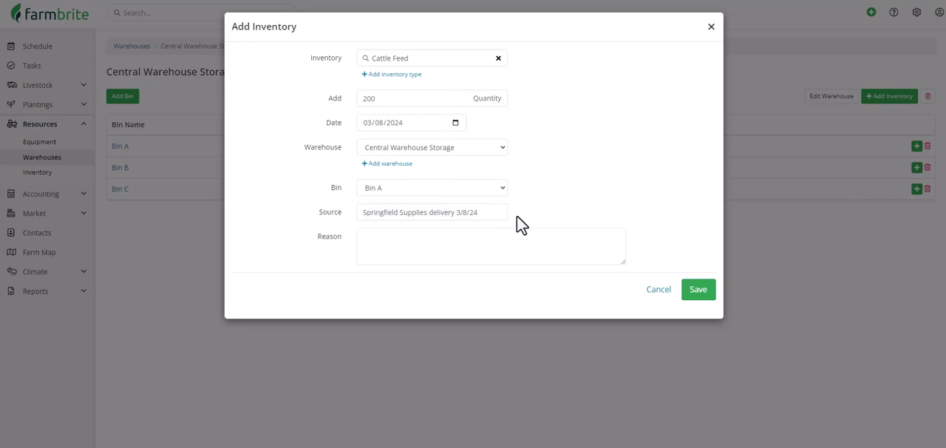
click(699, 292)
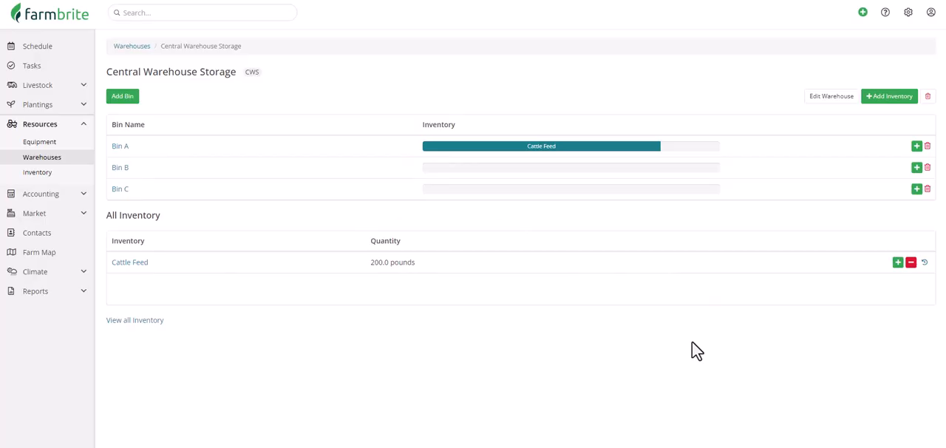
Step: Add 150 of Goat feed to Bin B and save the inventory entry
click(916, 167)
click(408, 59)
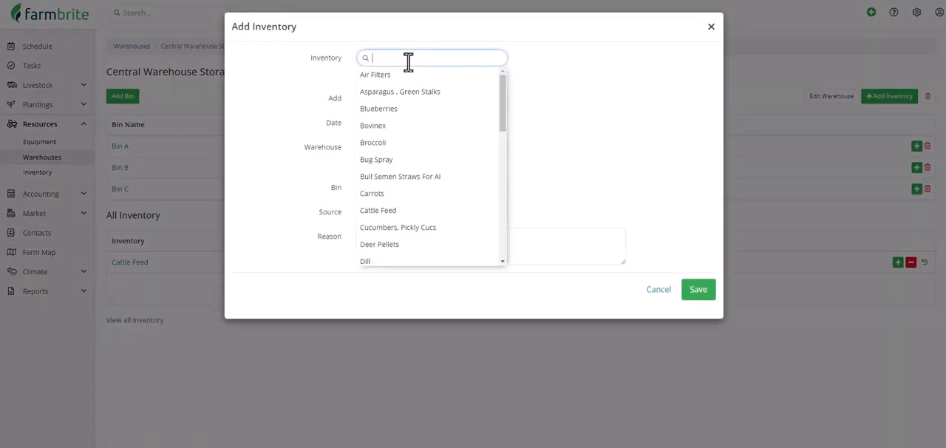
text(goa)
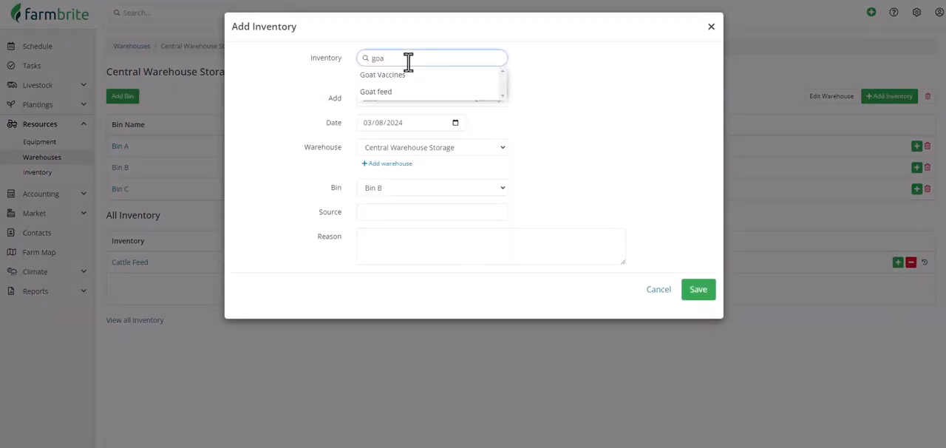
click(407, 92)
click(405, 98)
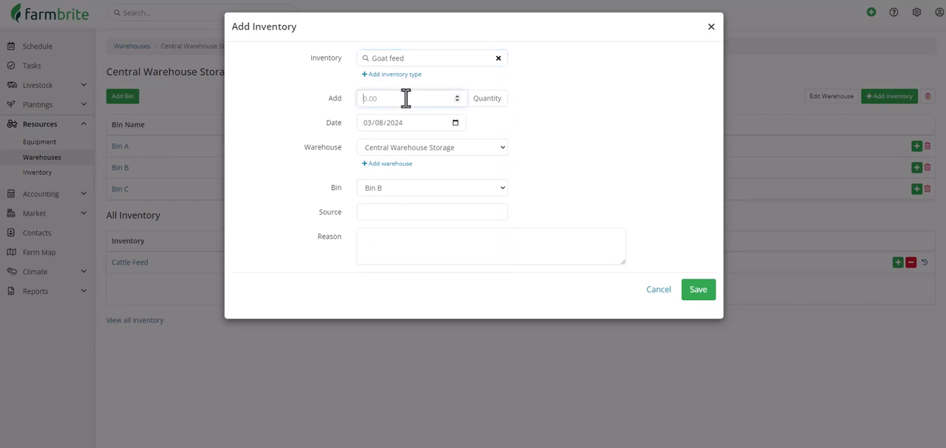
text(150)
click(691, 291)
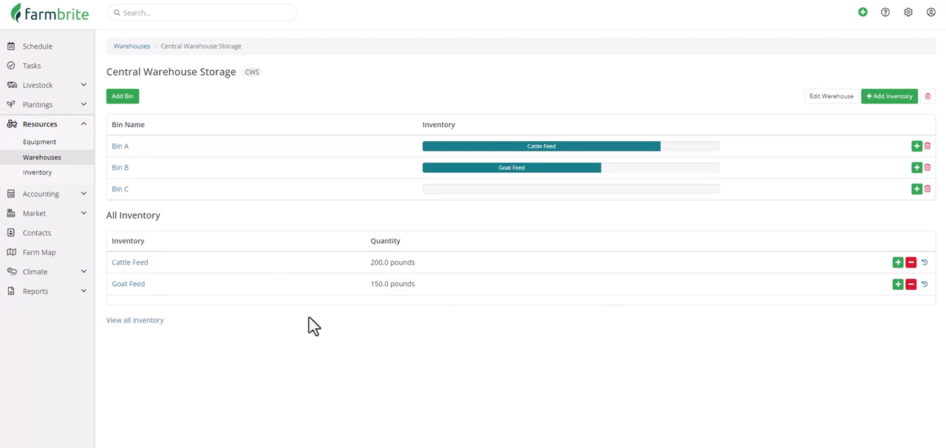
Step: Review the full inventory list with its varieties, available amounts and estimated values
click(69, 180)
scroll(281, 184, down, 2)
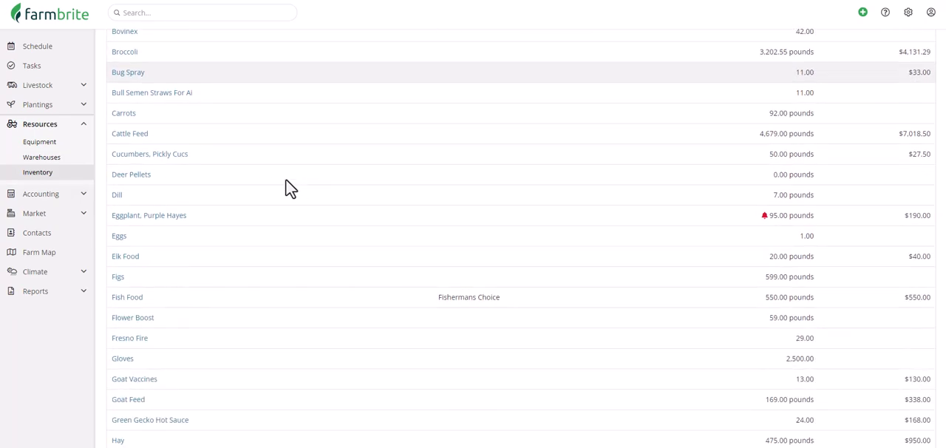
scroll(288, 189, down, 5)
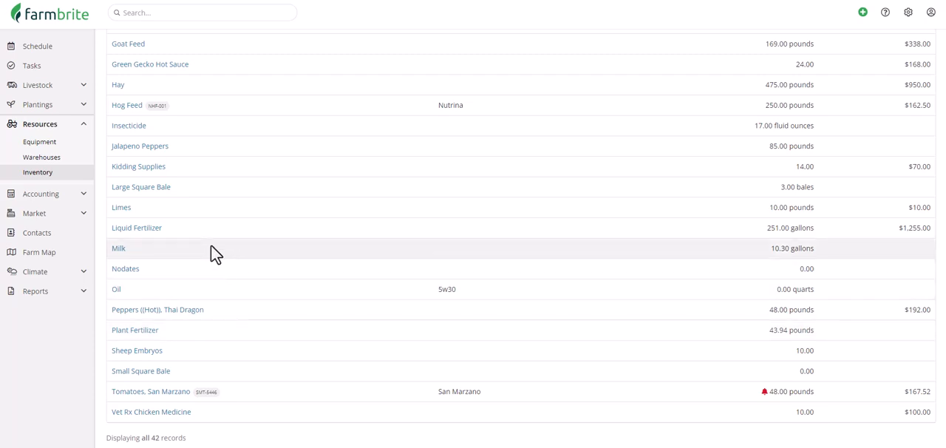
scroll(213, 252, up, 1)
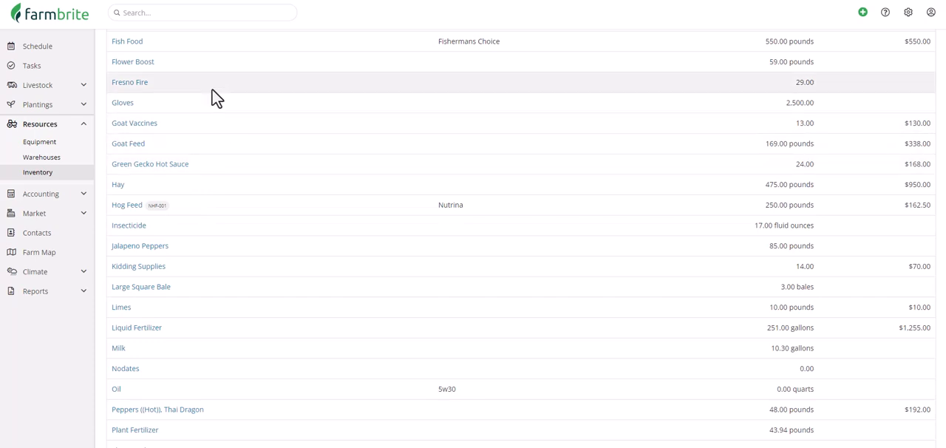
scroll(212, 85, up, 3)
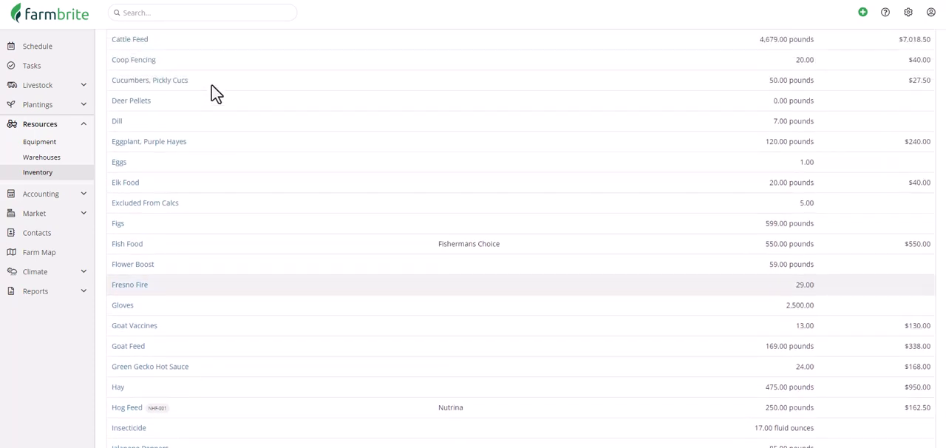
scroll(211, 86, up, 2)
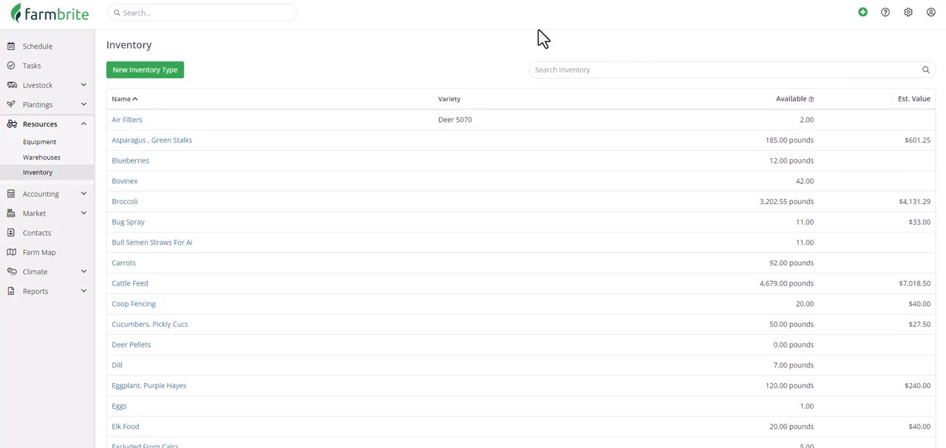
Step: Start a new inventory type named Chicken Feed with the variety Pellets
click(143, 74)
click(476, 117)
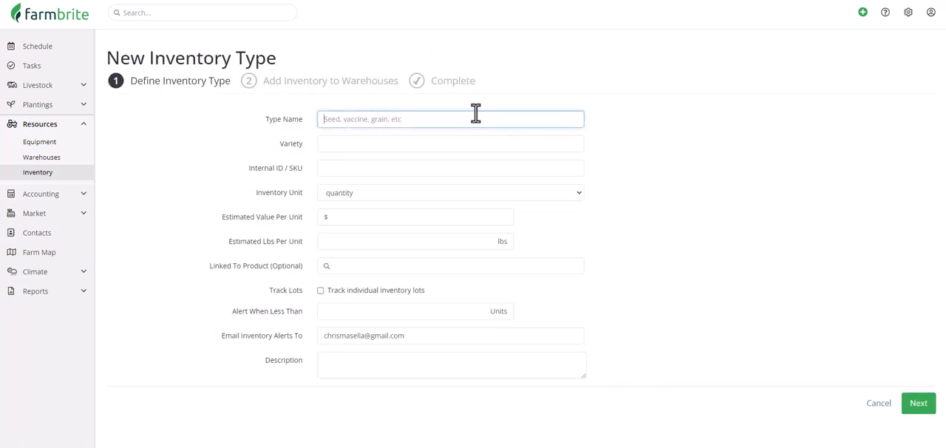
text(Chicken Feed)
click(436, 146)
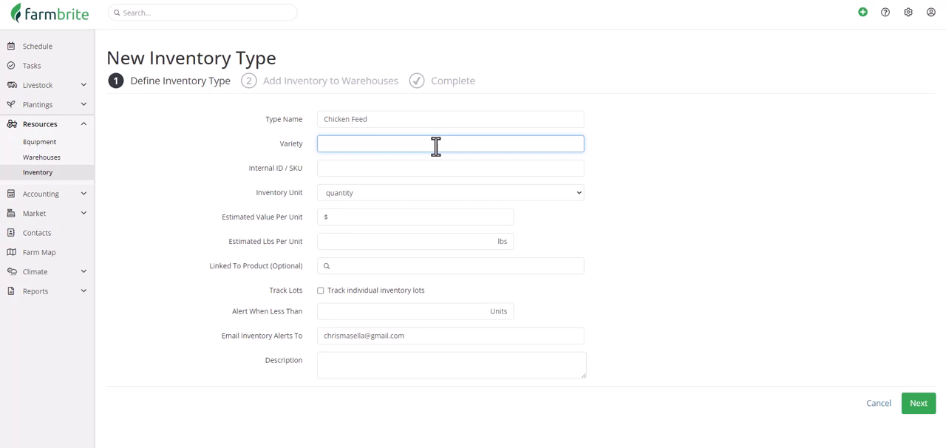
text(Pellets)
Step: Set the inventory unit to quantity with an estimated 25 lbs per unit
click(451, 195)
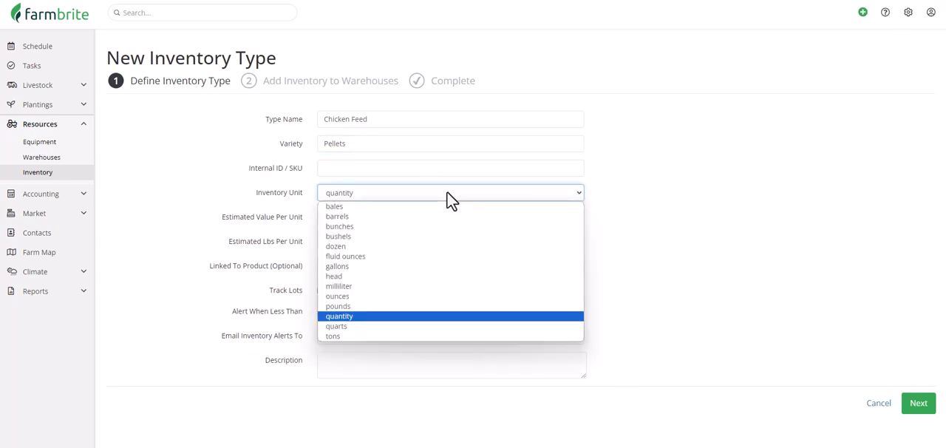
click(440, 317)
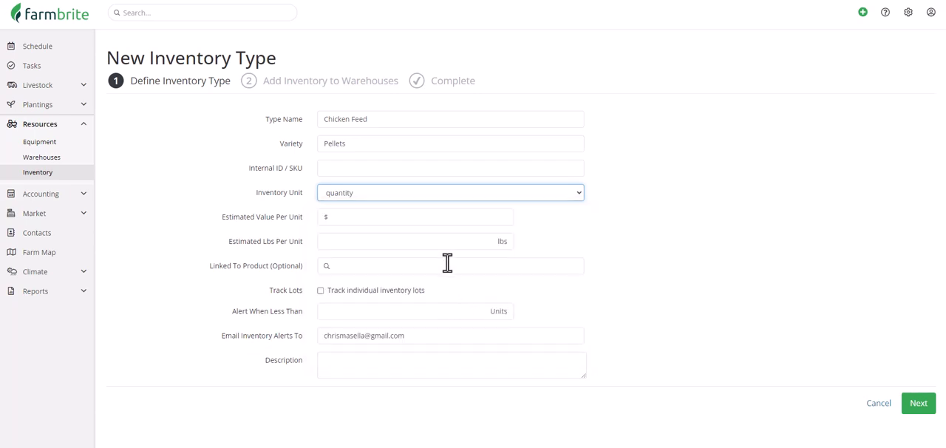
click(438, 242)
text(25)
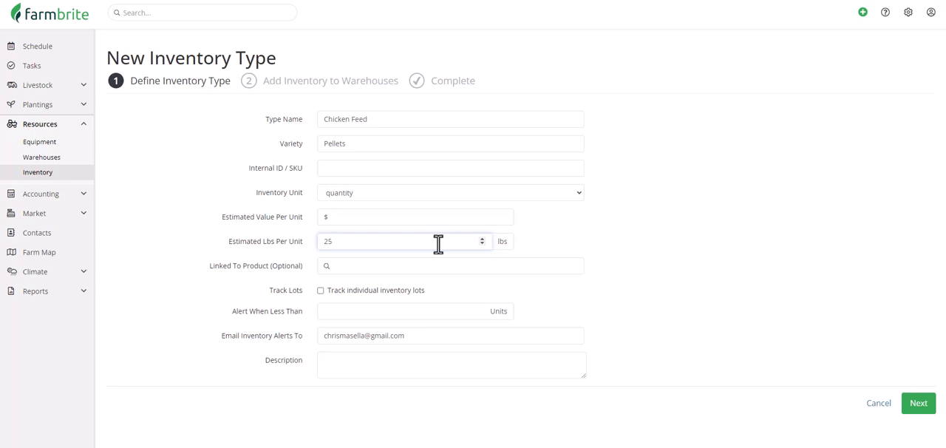
Step: Set the inventory unit to pounds, clear the estimated lbs per unit, and set the estimated value per unit to $0.65
click(465, 195)
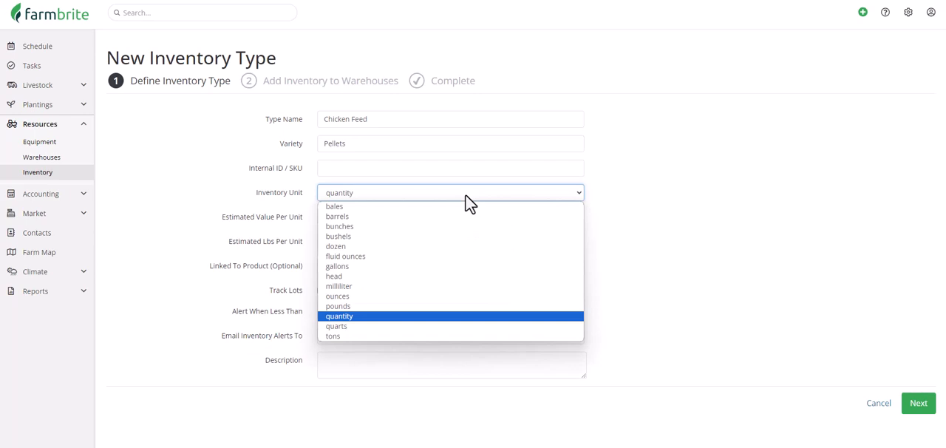
click(452, 306)
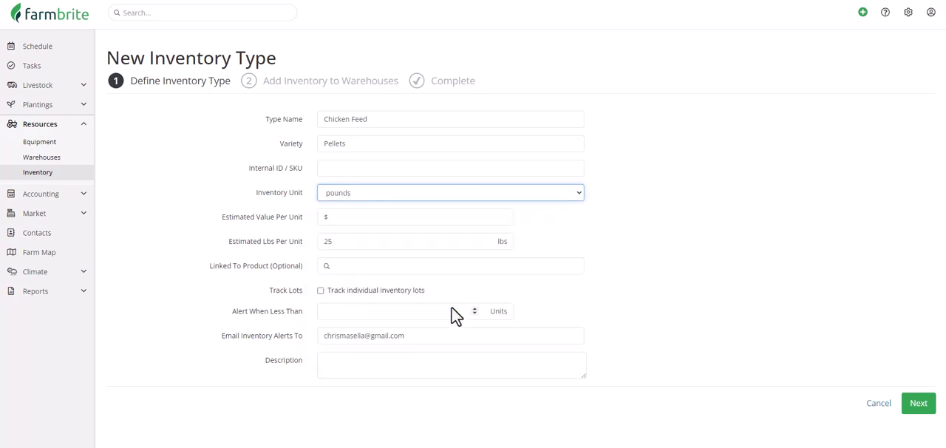
click(419, 215)
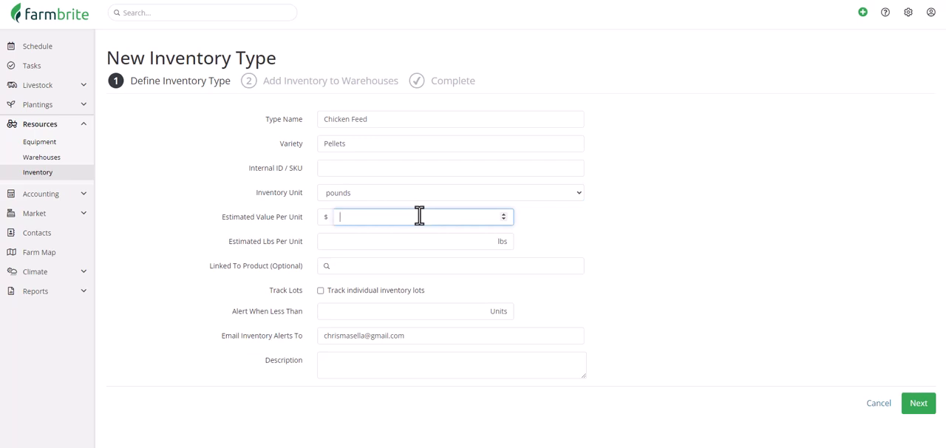
text(0.65)
Step: Leave the linked product empty, track individual inventory lots, set the alert at less than 35 units, and create the inventory type
click(438, 268)
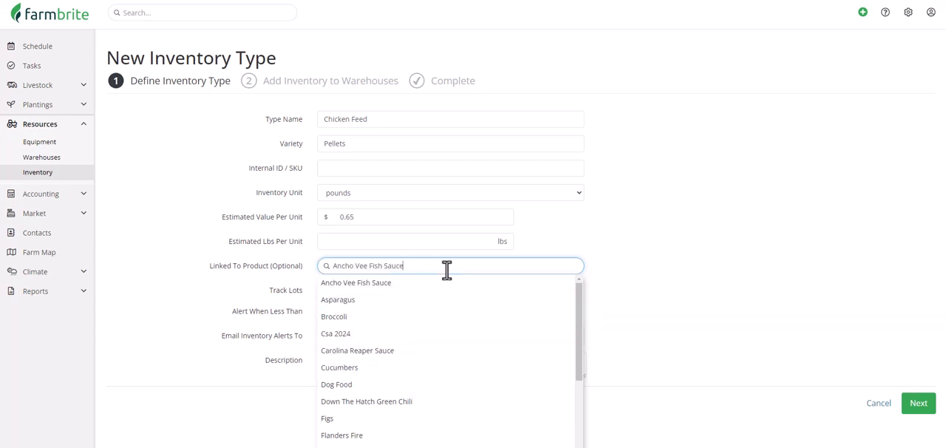
click(603, 295)
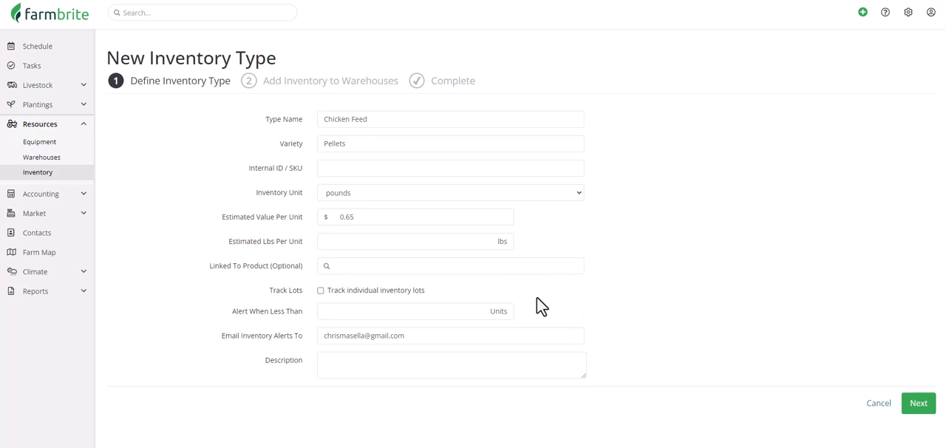
click(368, 292)
click(437, 311)
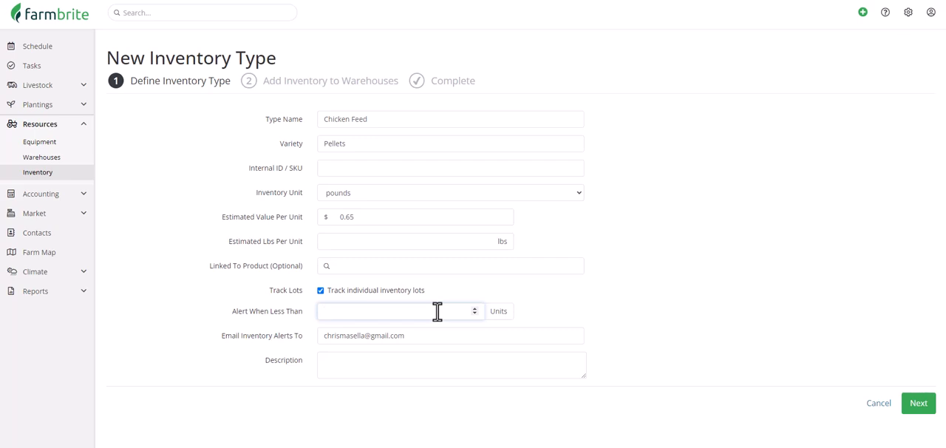
text(35)
click(917, 407)
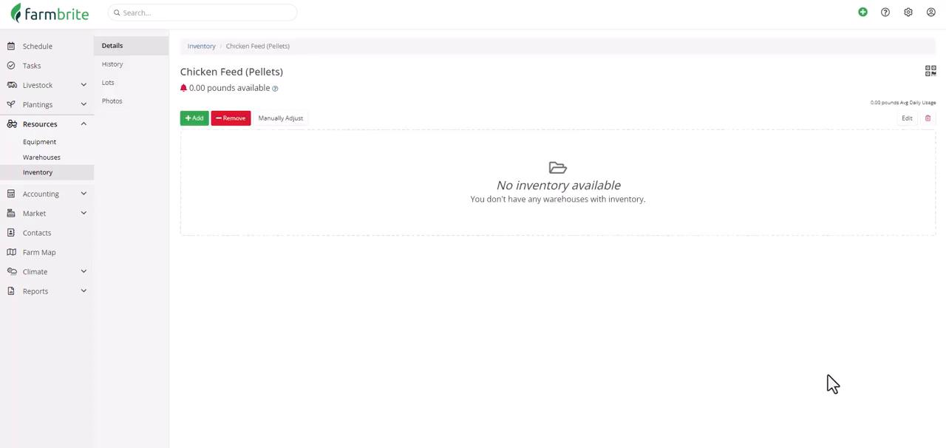
Step: Enter an inventory addition of 140 pounds of Chicken Feed (Pellets) stored in Bin C of Central Warehouse Storage
click(200, 122)
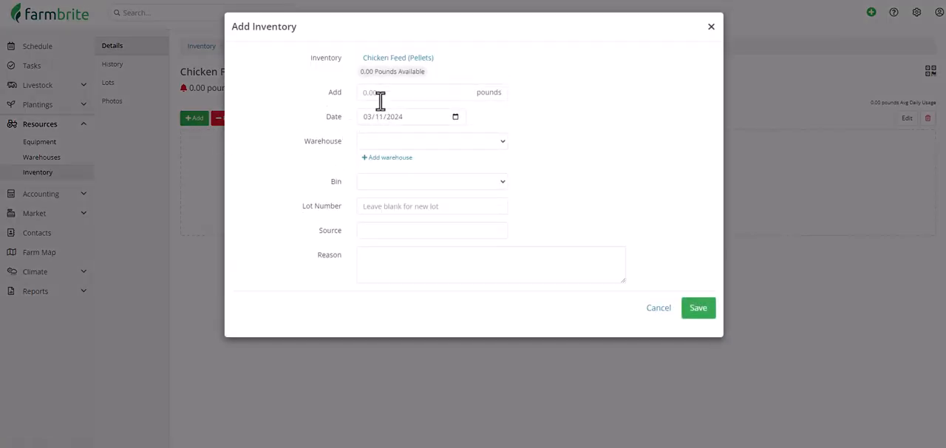
click(383, 91)
text(140)
click(414, 139)
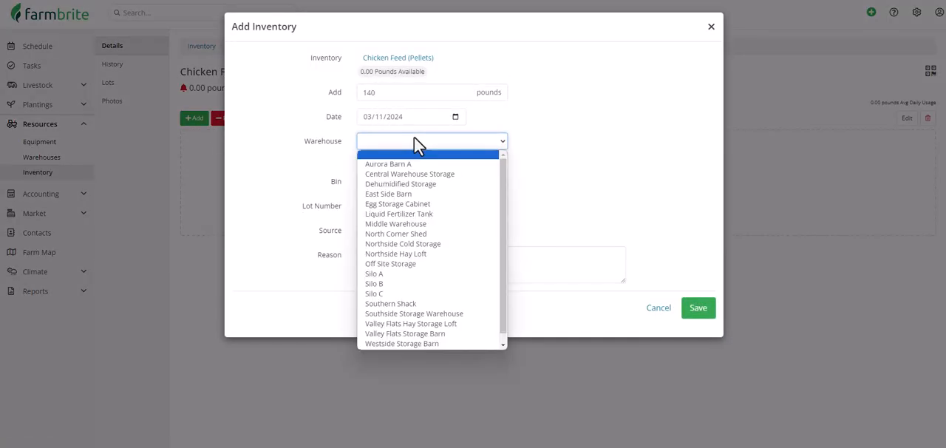
click(450, 174)
click(459, 183)
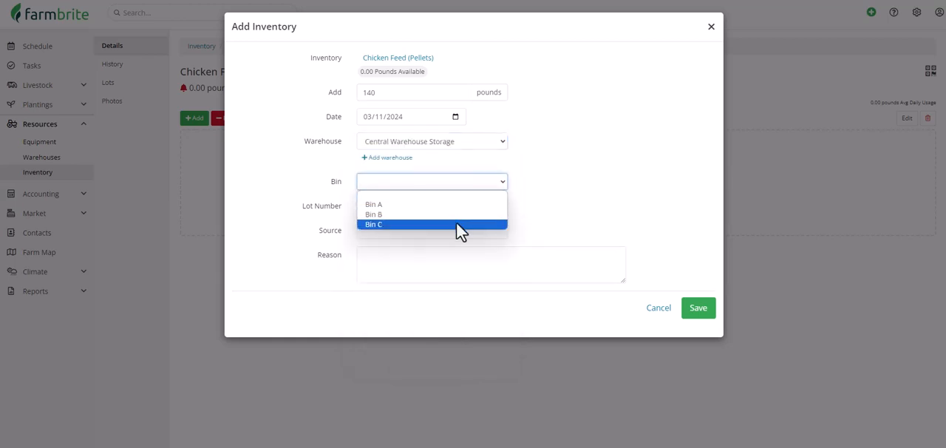
click(457, 224)
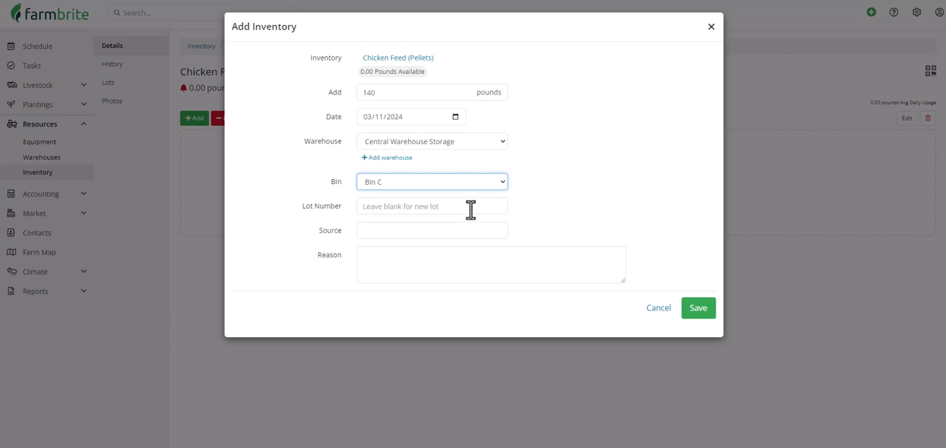
Step: Leave the lot number blank, set the source to "Springfield Supplies Delivery 3/11", and save the inventory addition
click(468, 210)
click(461, 229)
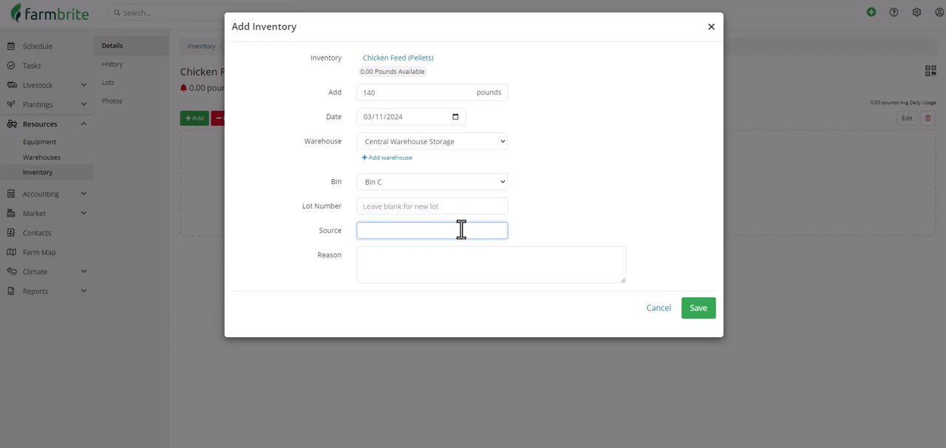
text(Springfield Supplies Delivery 3/11)
click(698, 310)
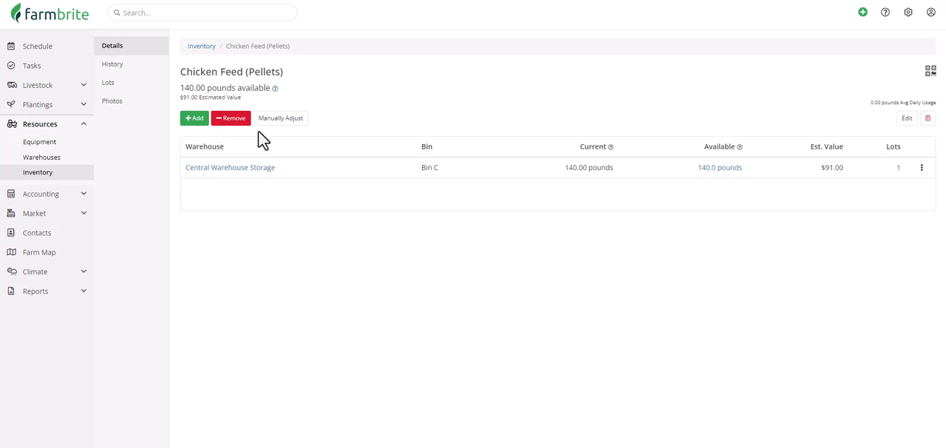
Step: Review the manual adjustment and edit forms for Chicken Feed (Pellets), leaving both without saving
click(281, 120)
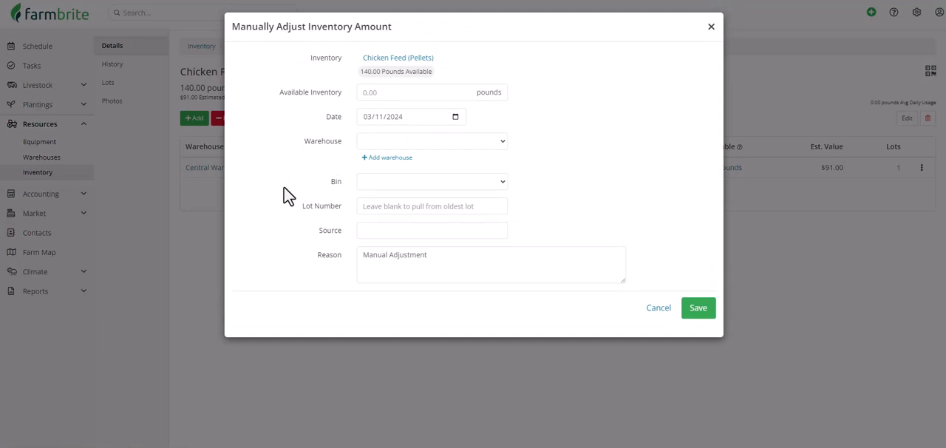
click(649, 308)
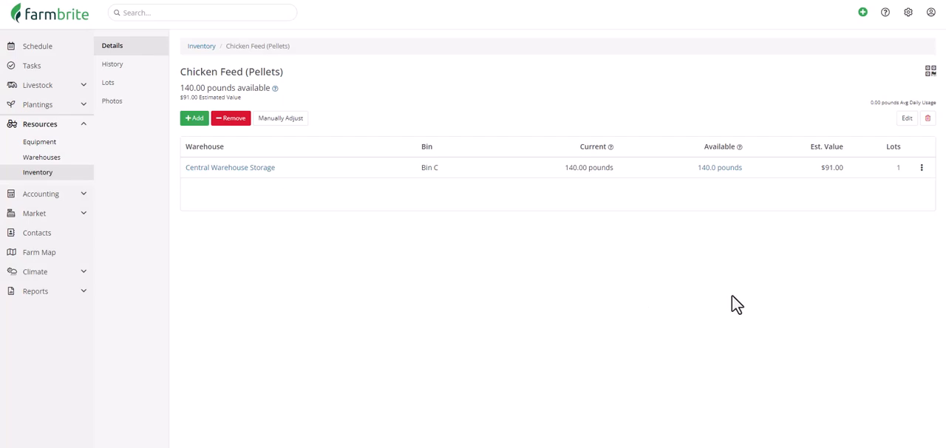
click(906, 120)
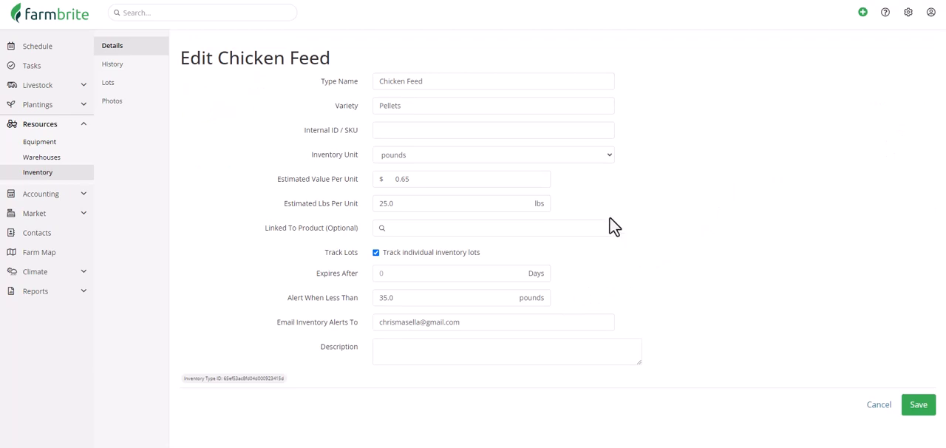
click(865, 404)
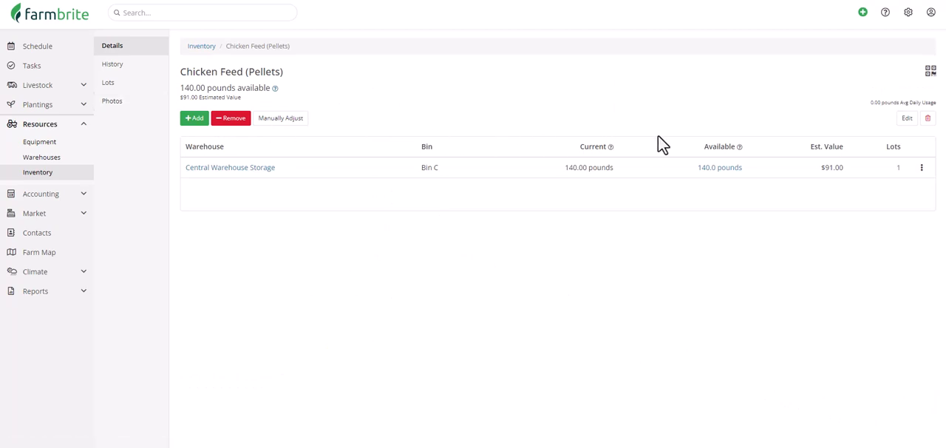
Step: View the printable QR tracking label for Chicken Feed (Pellets), then return to its inventory details
click(931, 71)
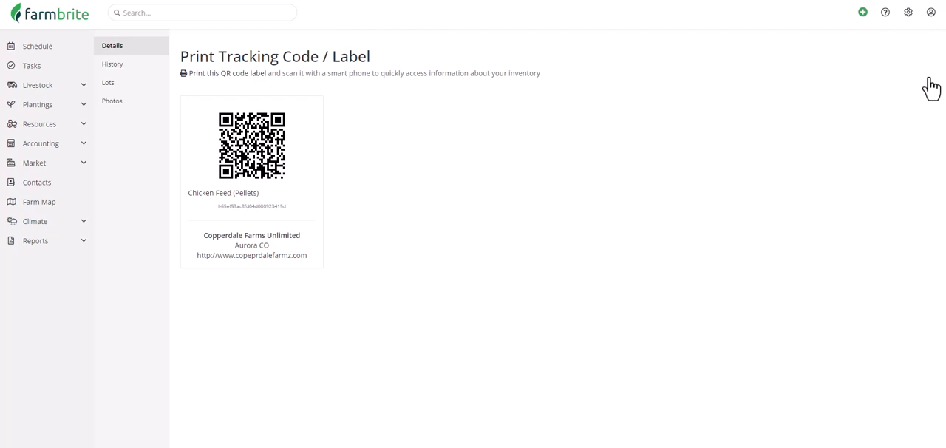
click(147, 55)
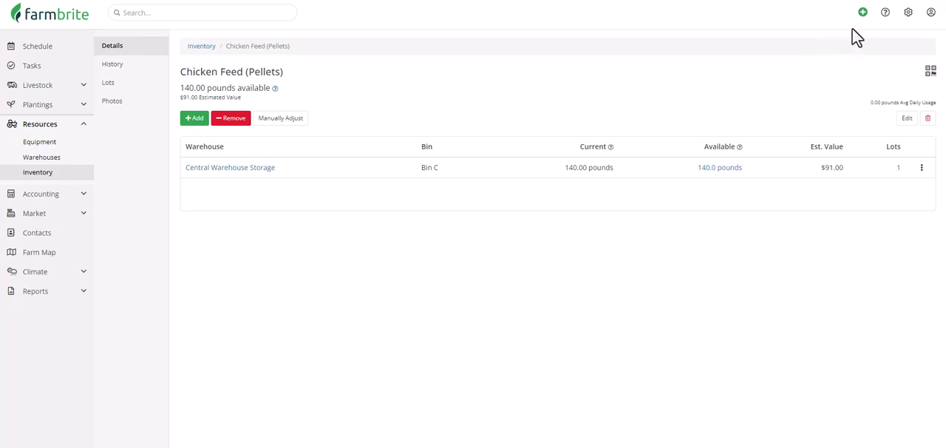
click(862, 11)
Step: Open the feeding records of the Chickens Rhode Island Reds livestock set
click(76, 90)
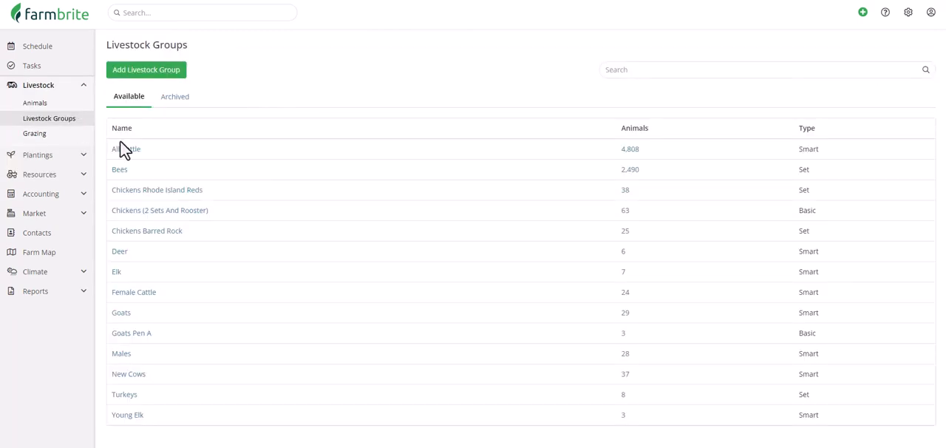
click(195, 196)
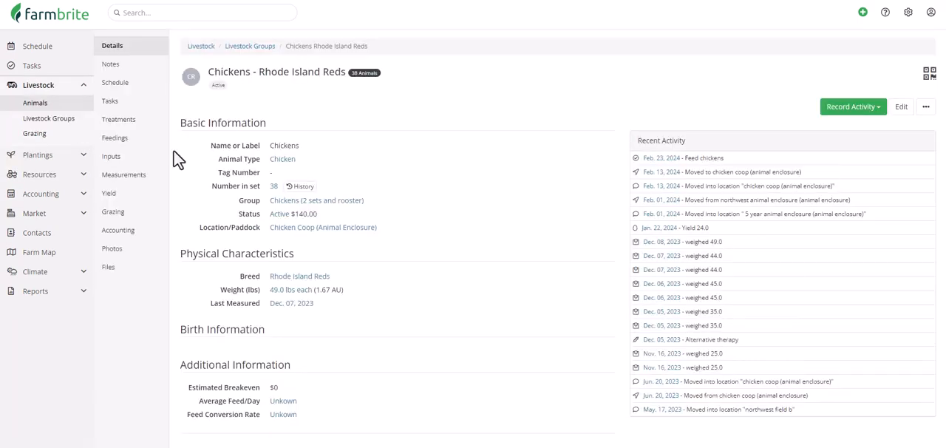
click(159, 141)
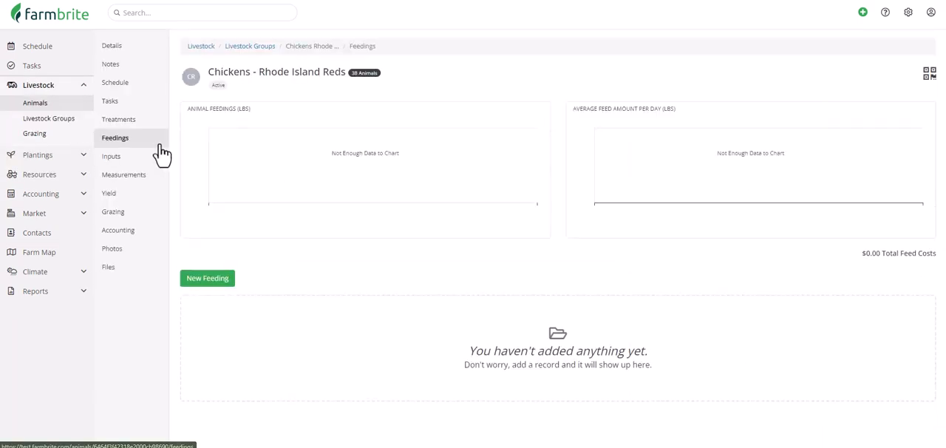
Step: Start a feeding record of 5 pounds subtracted from Chicken Feed (Pellets) in Central Warehouse Storage, Bin C
click(219, 284)
click(566, 61)
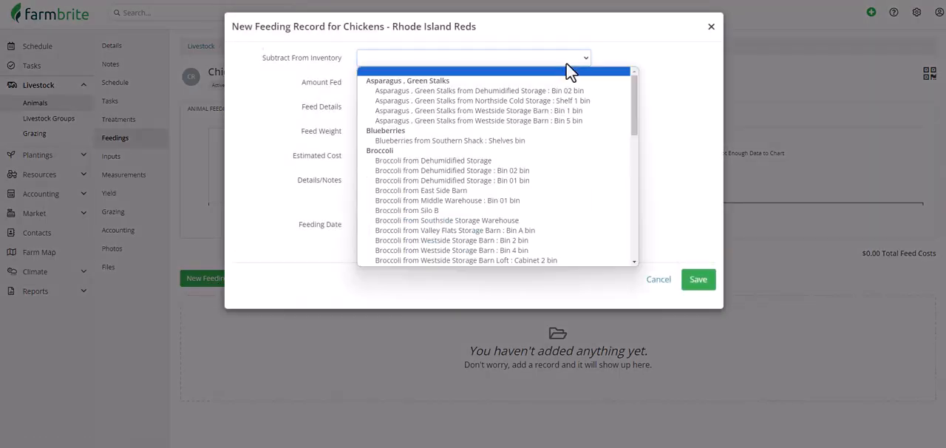
scroll(566, 141, down, 3)
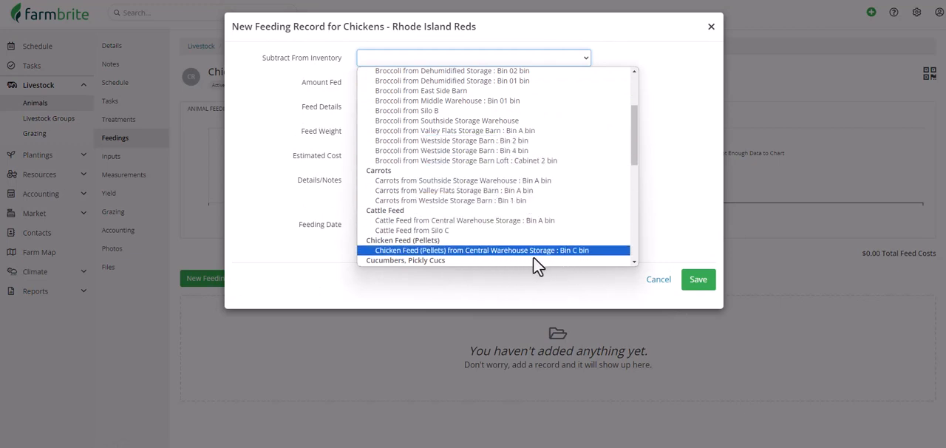
click(575, 251)
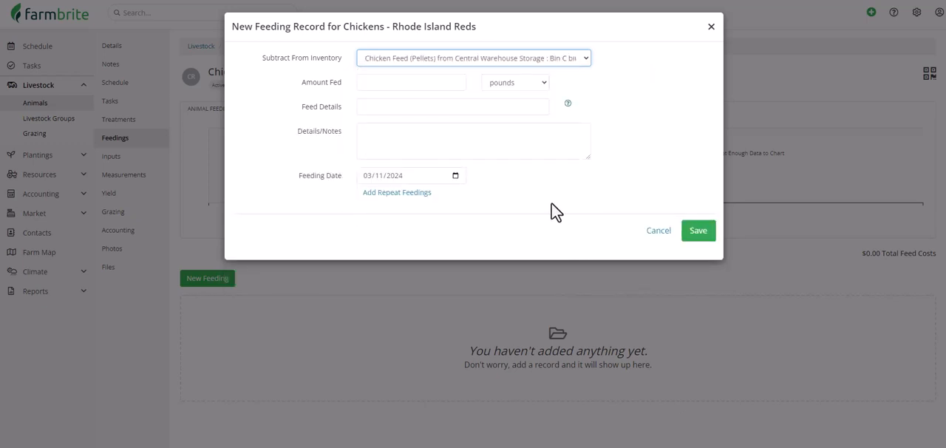
click(437, 86)
text(5)
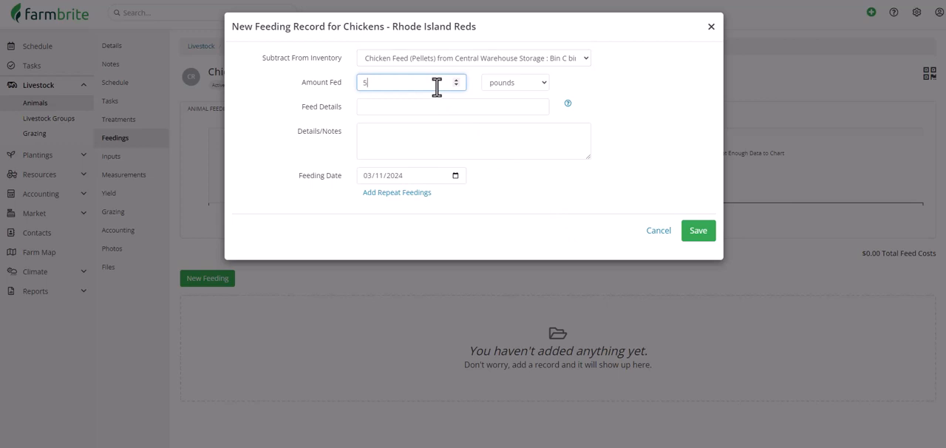
Step: Repeat the feeding daily until 03/17/2024 and save the feeding records
click(427, 193)
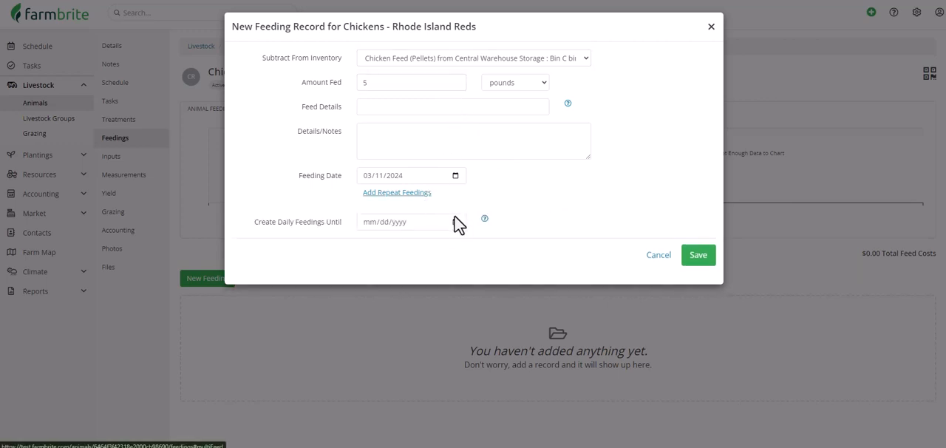
click(455, 221)
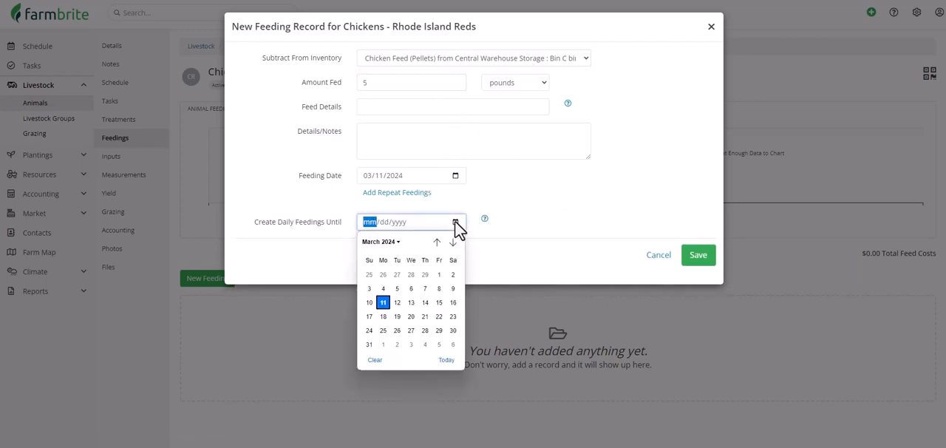
click(370, 316)
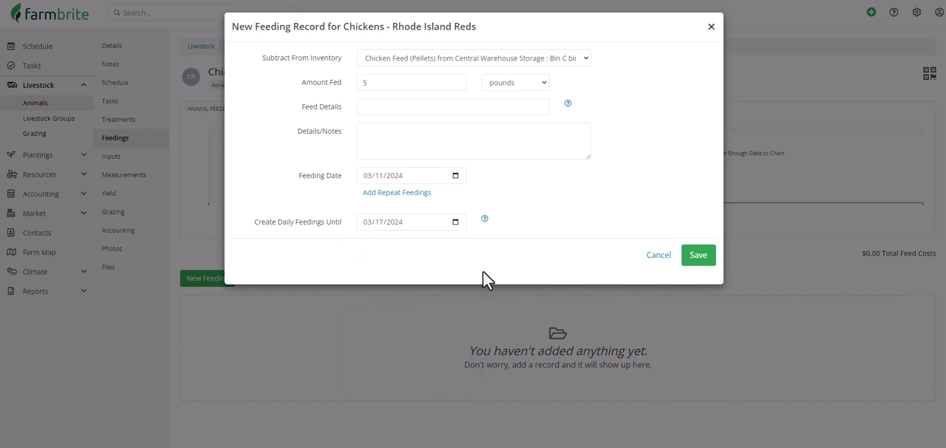
click(698, 255)
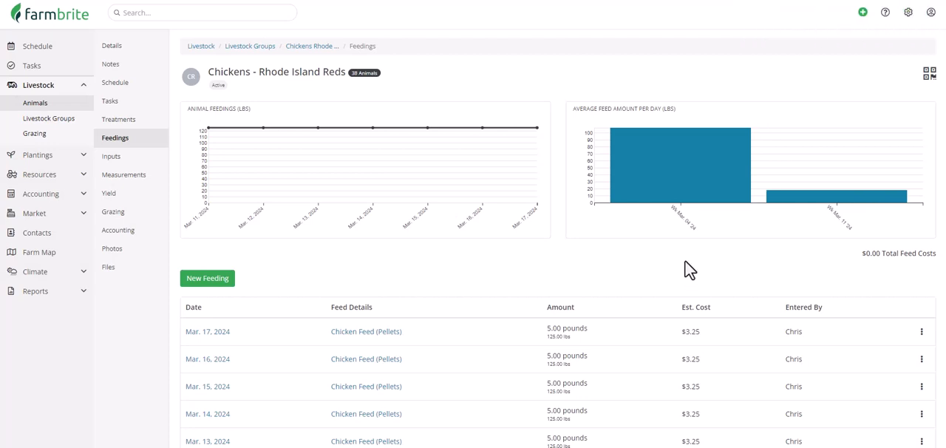
Step: Start a new treatment record for the Rhode Island Reds with the treatment type Medication
click(117, 119)
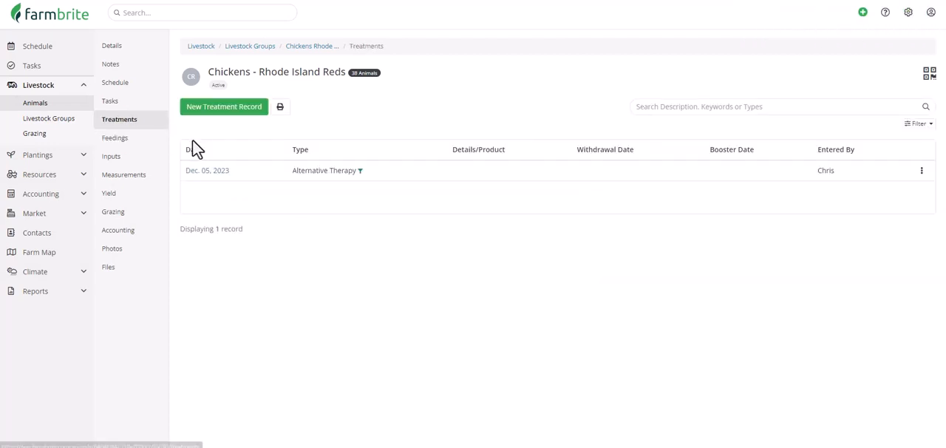
click(219, 110)
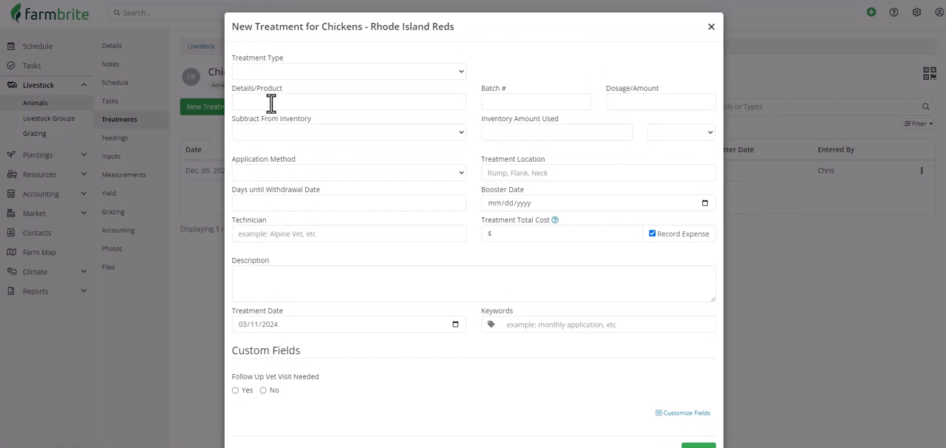
click(324, 74)
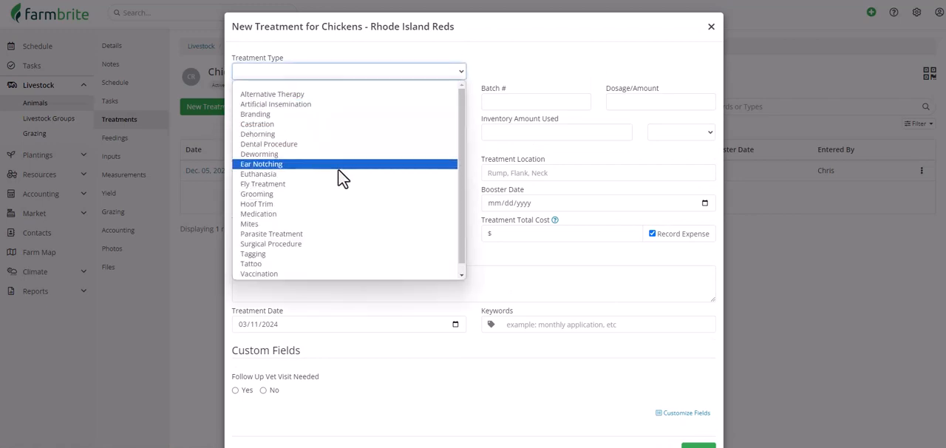
click(350, 212)
Step: Subtract 1 quantity of Vet Rx Chicken Medicine from Aurora Barn A for the treatment and save the record
click(364, 134)
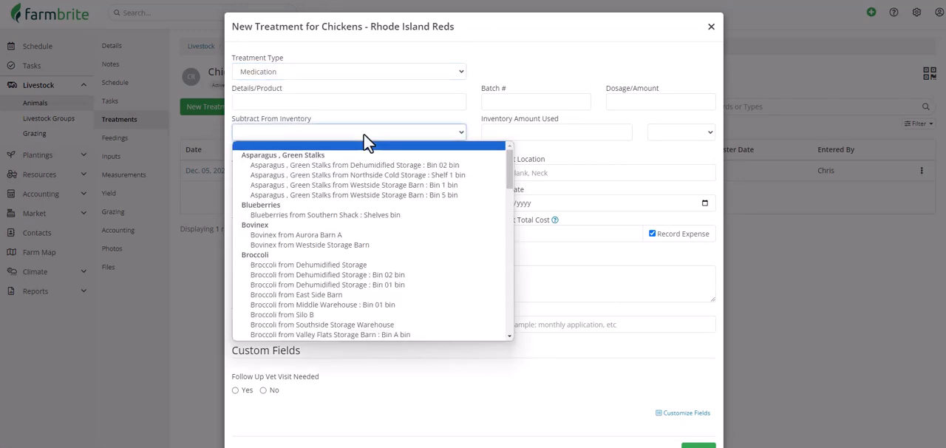
scroll(364, 142, down, 5)
scroll(363, 142, down, 3)
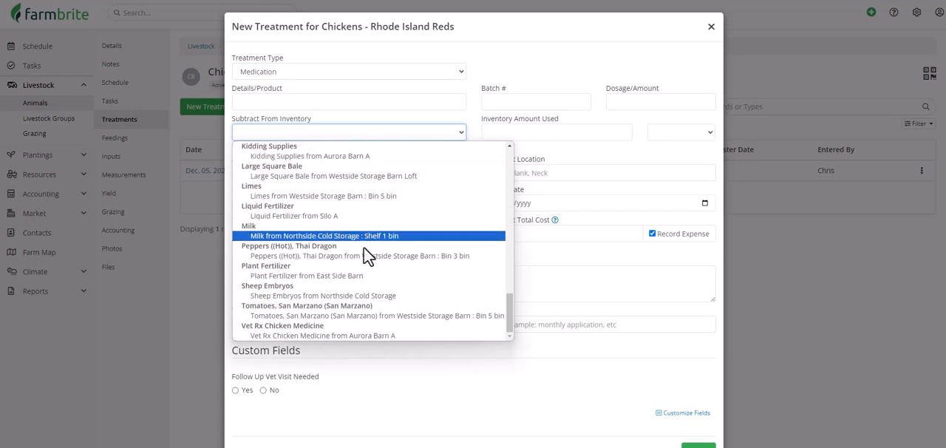
click(356, 336)
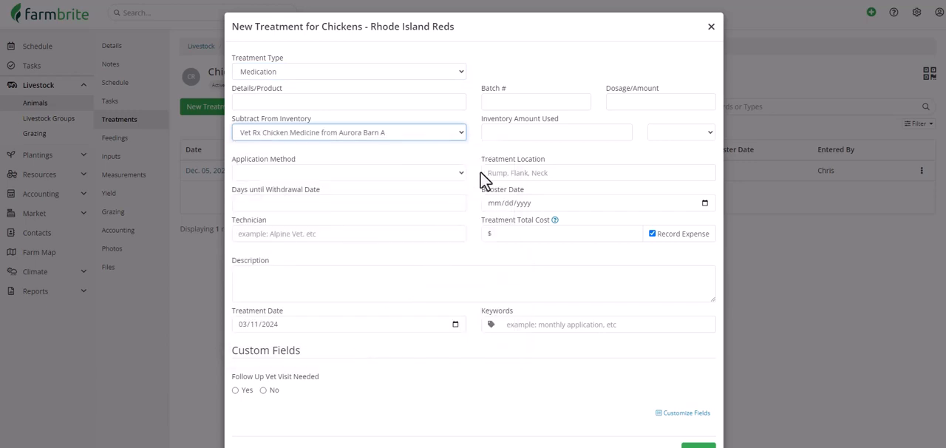
click(507, 131)
text(1)
click(669, 133)
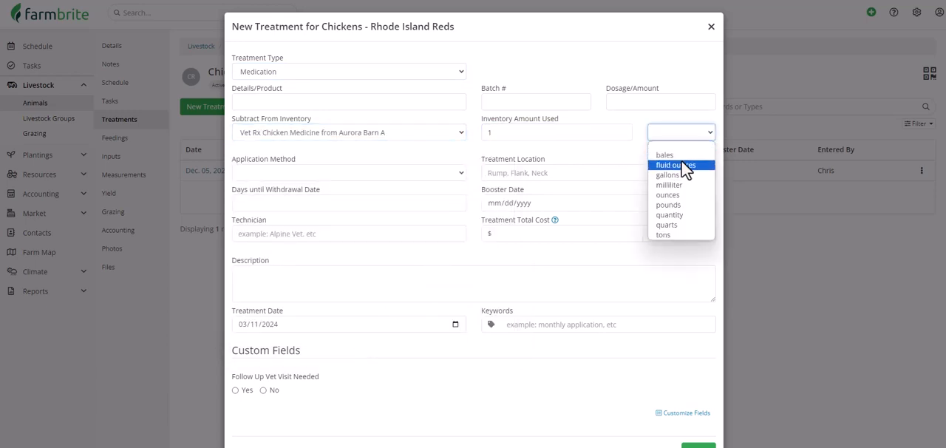
click(686, 215)
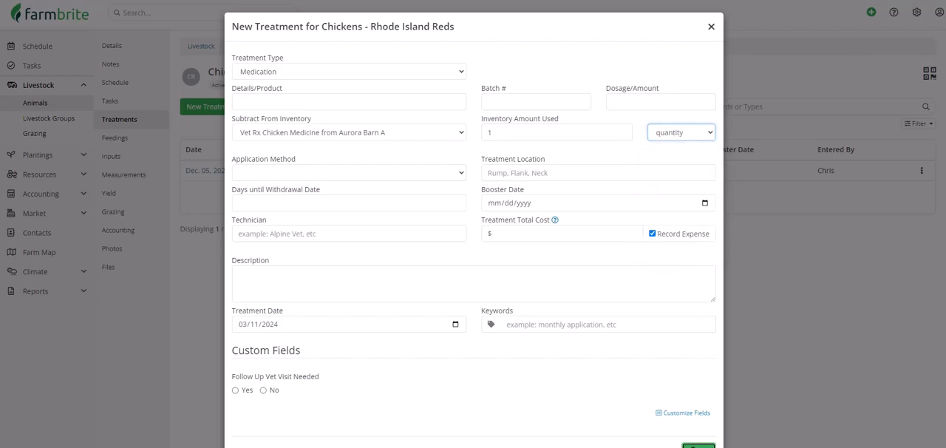
click(699, 445)
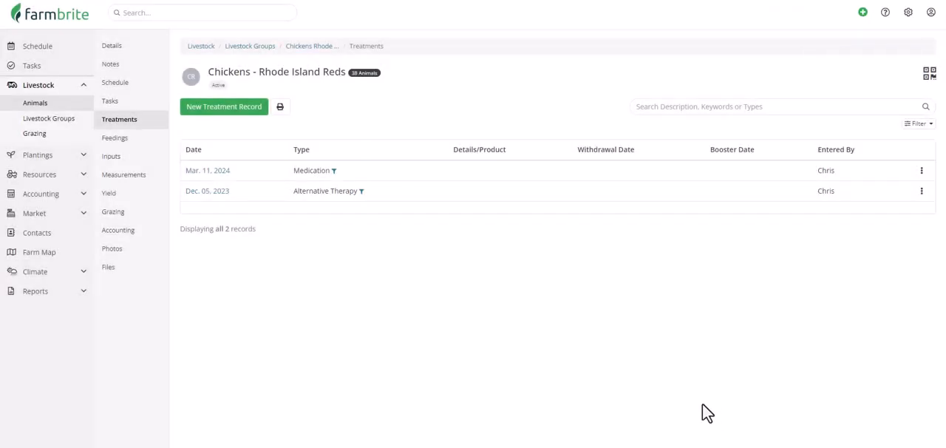
Step: Start a new input record for the Rhode Island Reds that subtracts Coop Fencing from Aurora Barn A
click(152, 158)
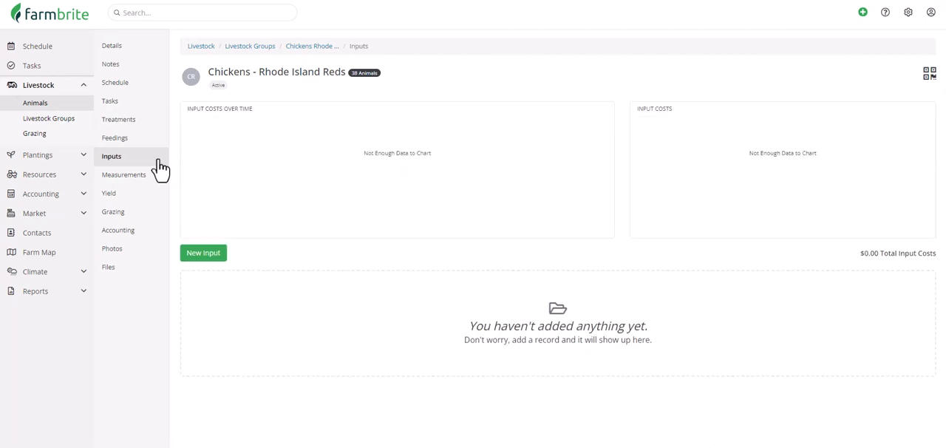
click(195, 255)
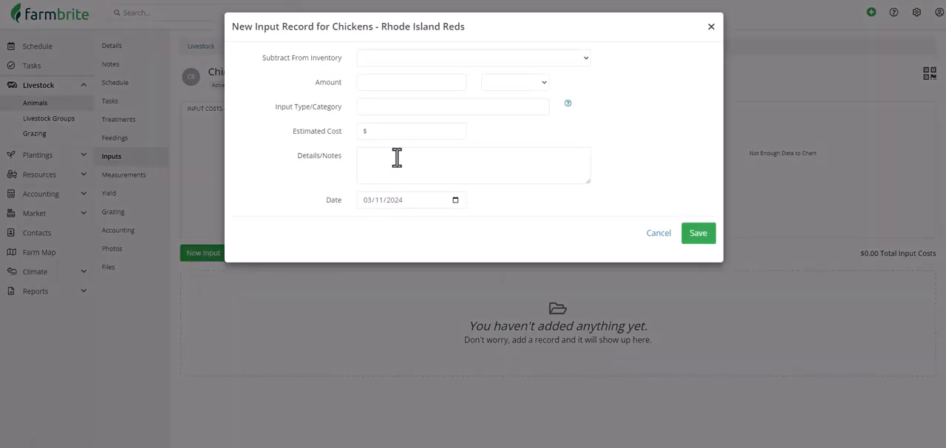
click(452, 61)
scroll(464, 133, down, 4)
scroll(465, 134, down, 2)
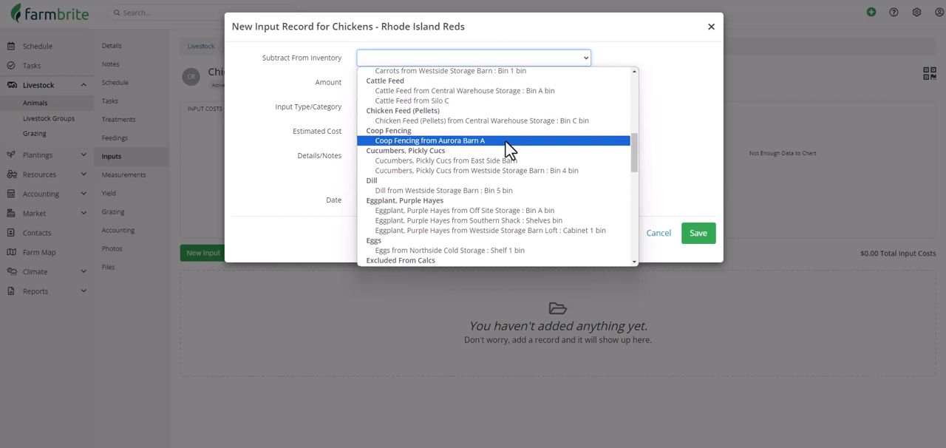
click(505, 140)
Step: Set the input amount to 12 quantity, save the record, and view the chicken group's accounting
click(441, 84)
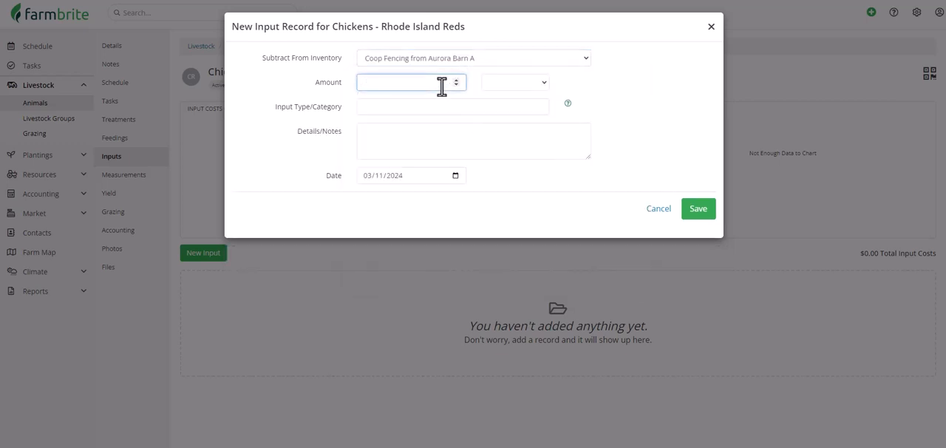
text(12)
click(503, 87)
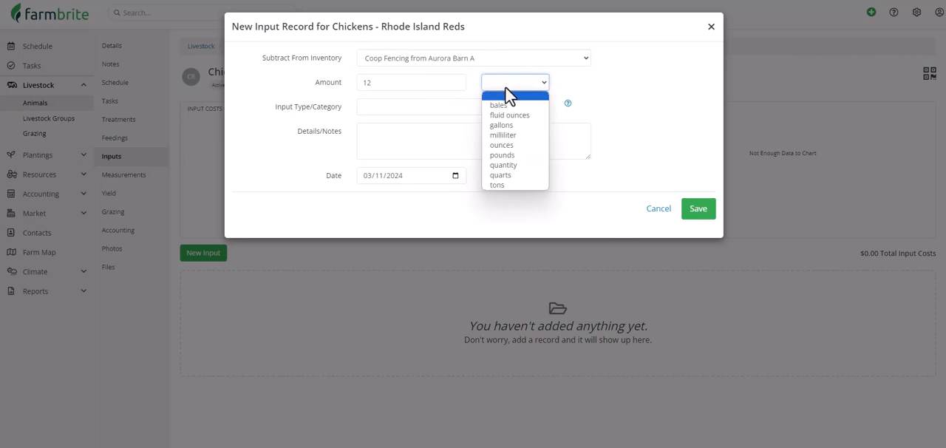
click(517, 164)
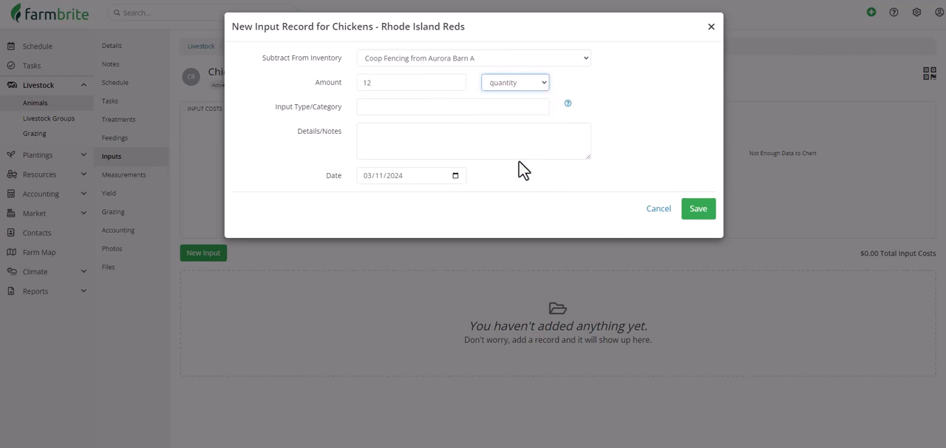
click(695, 211)
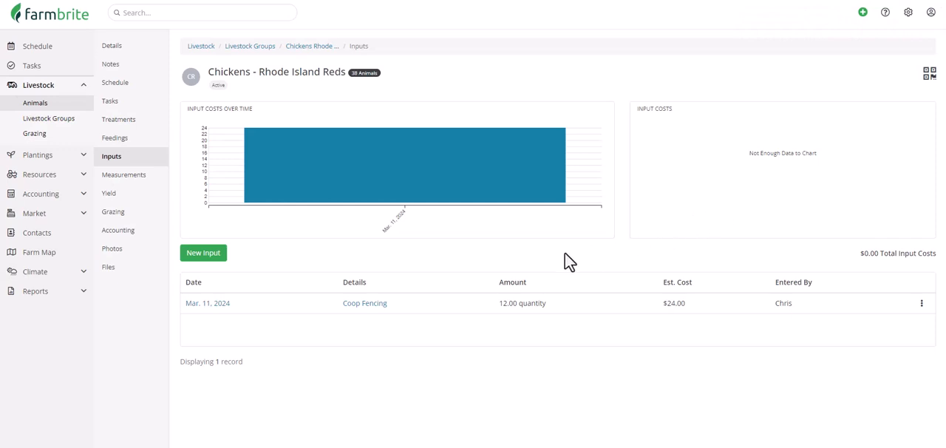
click(148, 236)
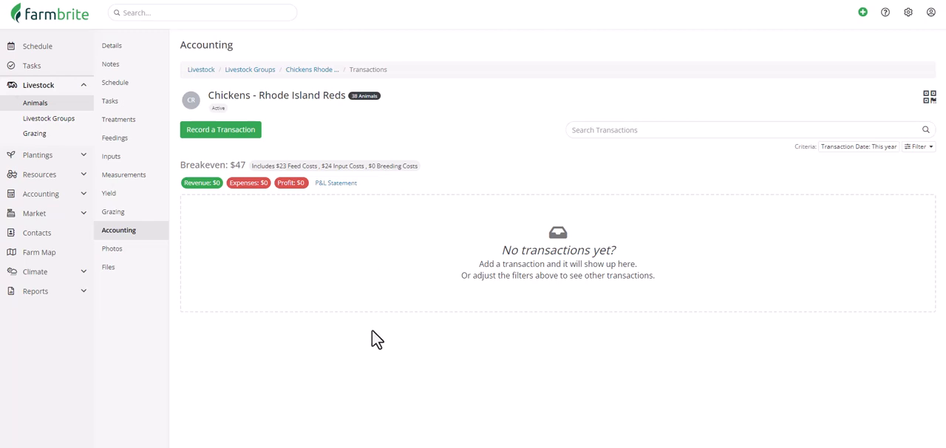
Step: Record a Nutrients treatment for Grow Room in Warehouse 5 that uses 1 ounce of Plant Fertilizer from East Side Barn
click(80, 156)
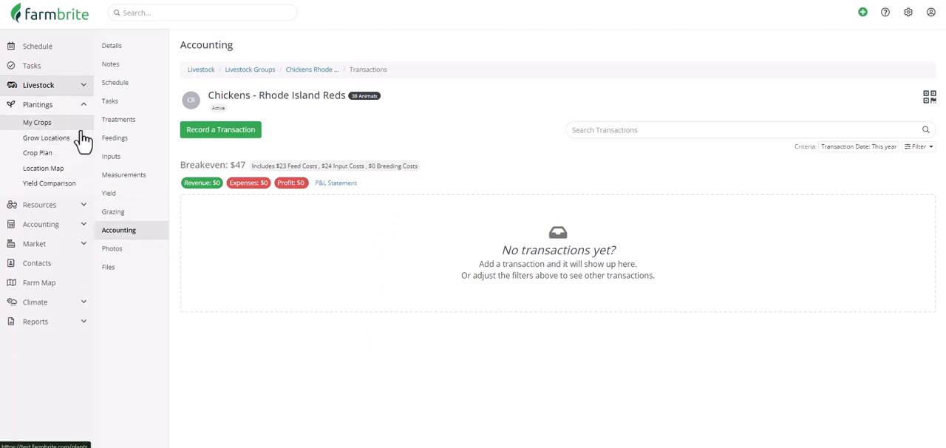
click(83, 139)
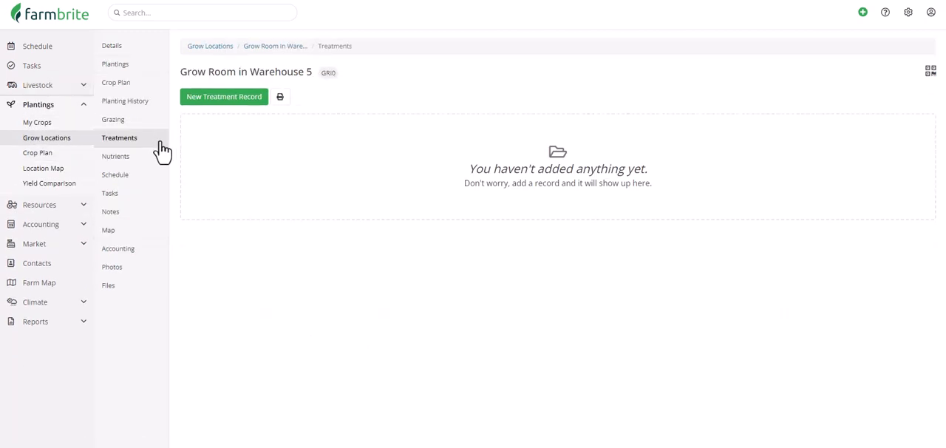
click(221, 100)
click(329, 133)
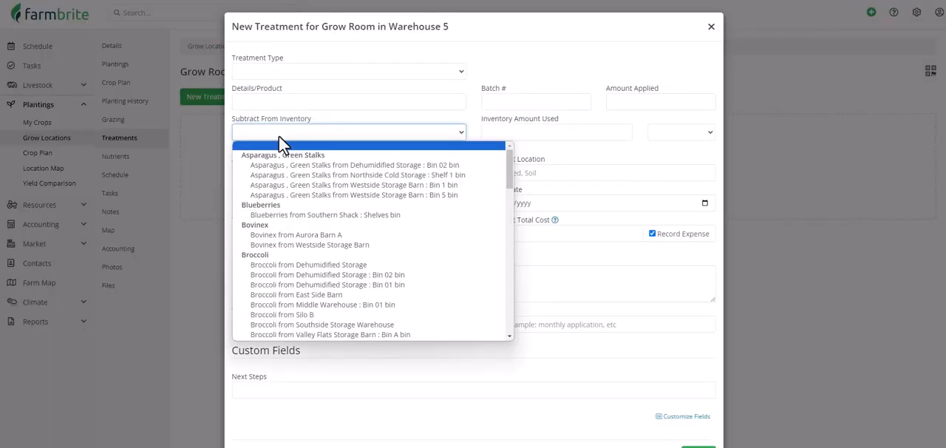
scroll(373, 214, down, 15)
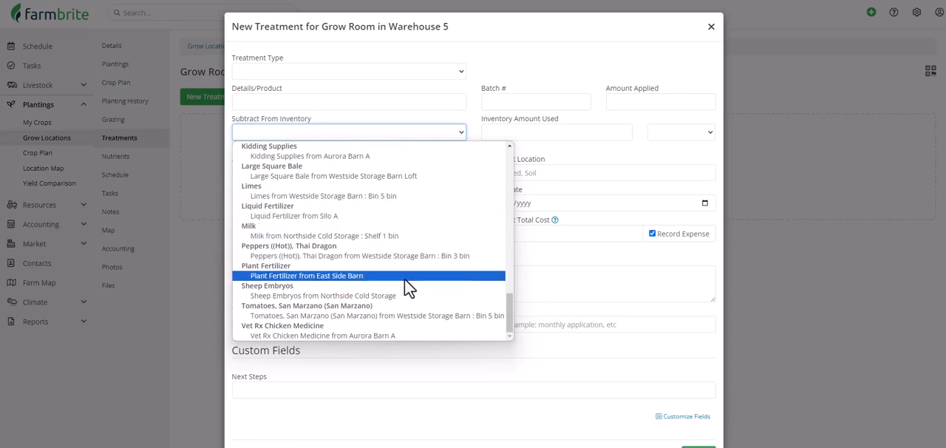
click(405, 277)
click(688, 446)
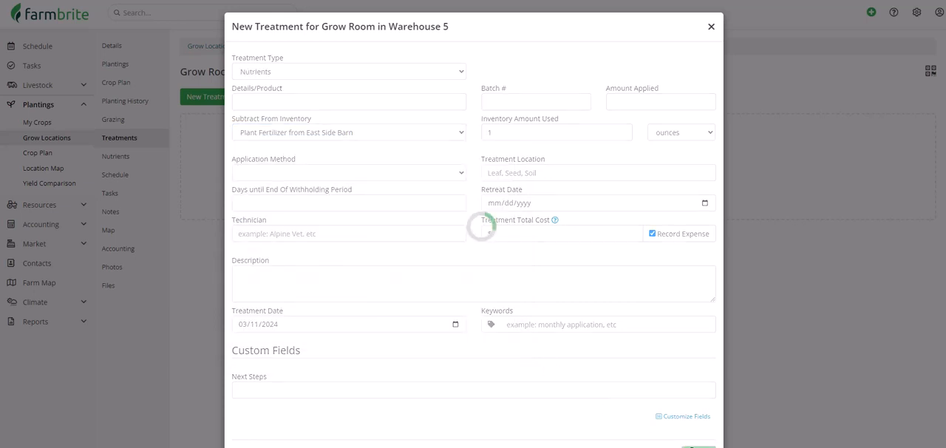
Step: Start a new yield record for the Chickens Rhode Island Reds livestock group
click(74, 85)
click(77, 122)
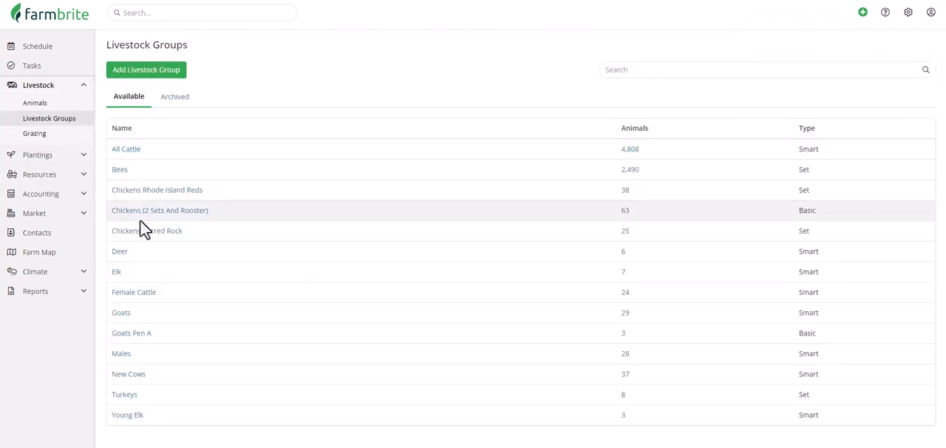
click(116, 189)
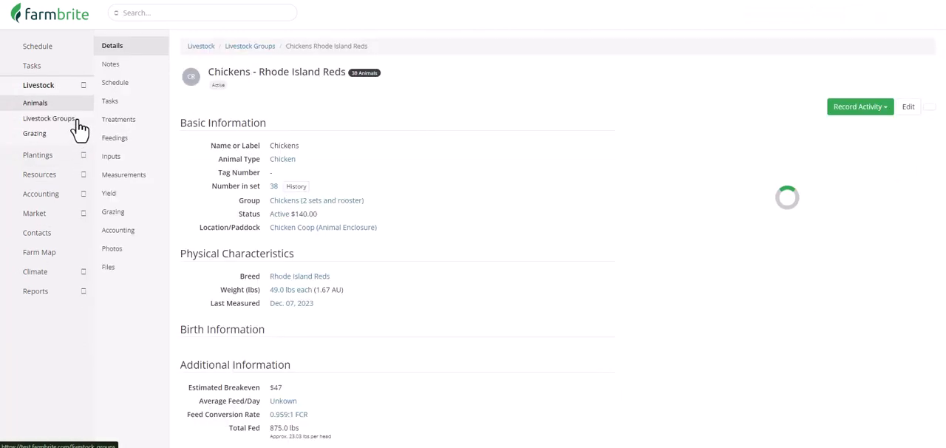
click(131, 195)
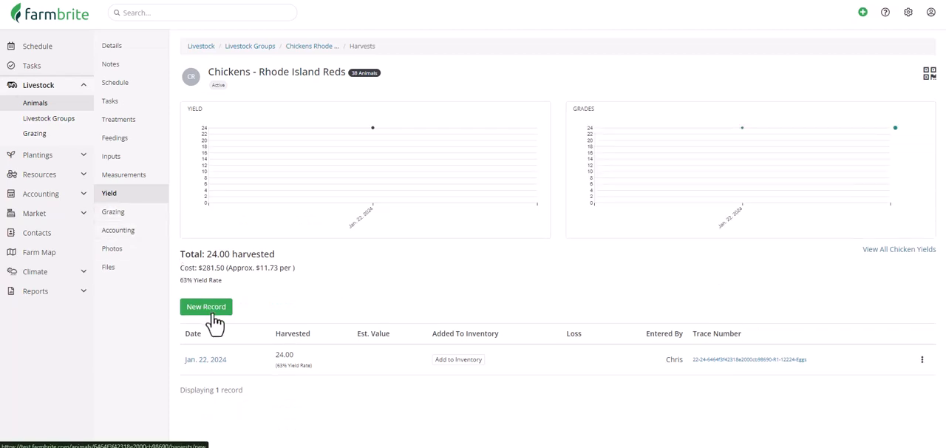
click(213, 315)
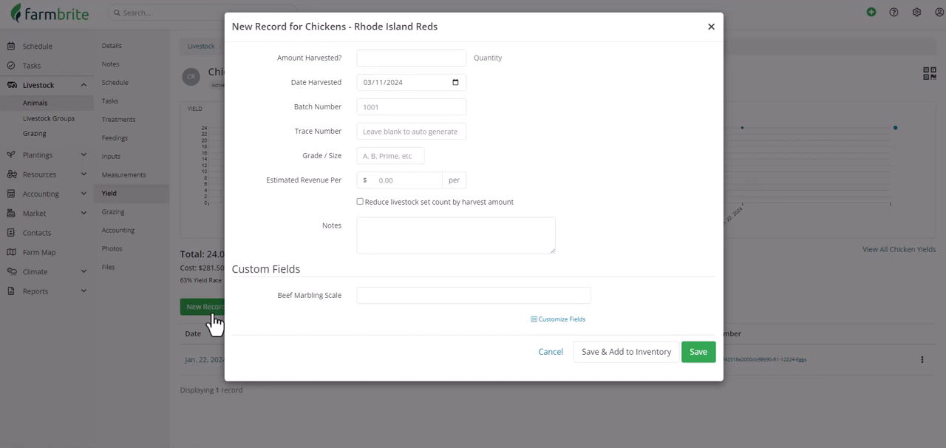
Step: Enter a harvest of 22 with grade A, then save the yield and add it to inventory
click(367, 58)
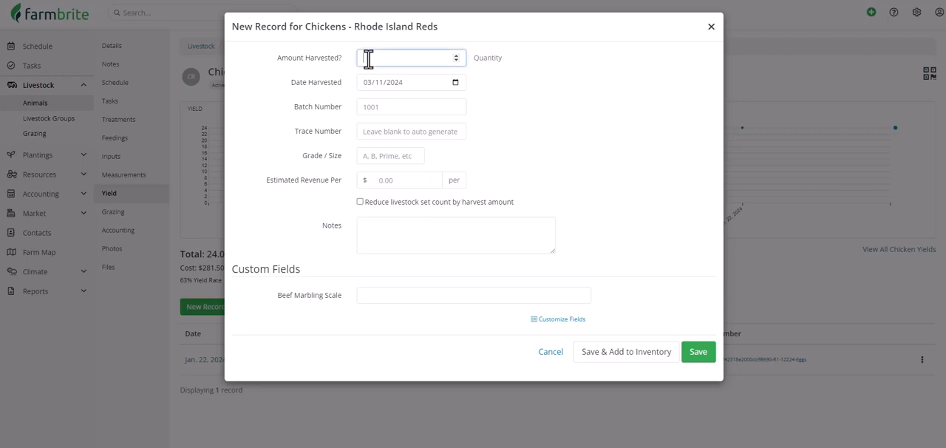
text(22)
click(404, 157)
text(A)
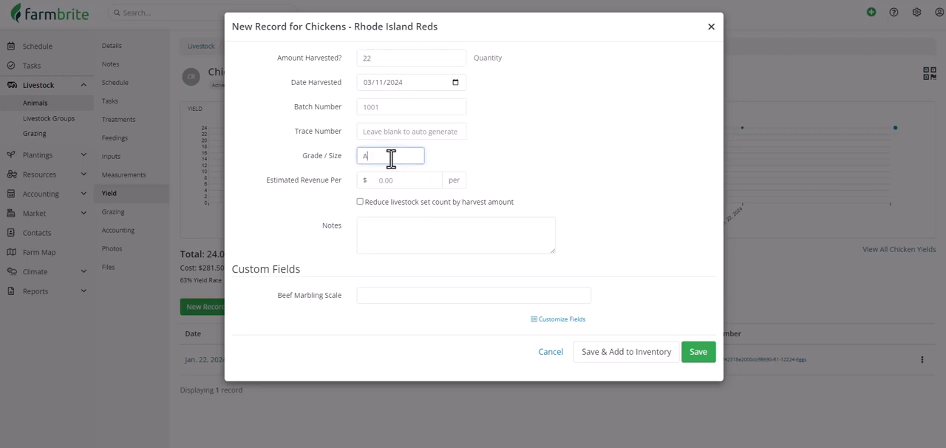
click(629, 353)
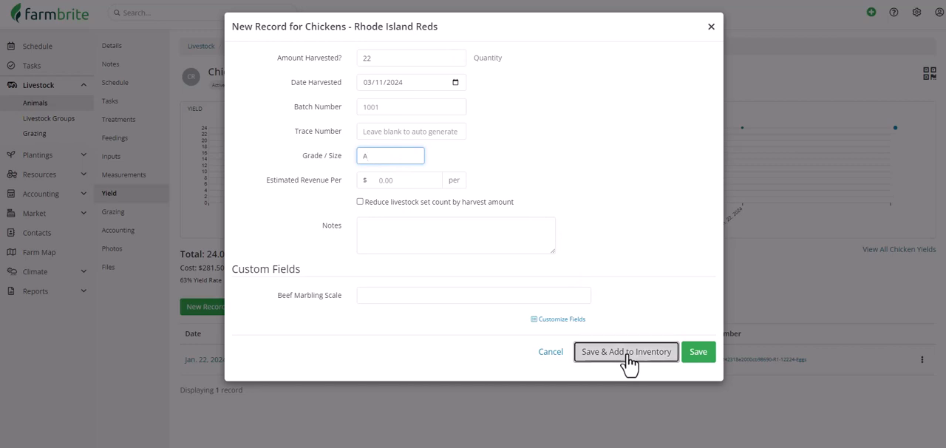
Step: Choose Eggs as the inventory for the harvest and set the added quantity to 21
click(497, 61)
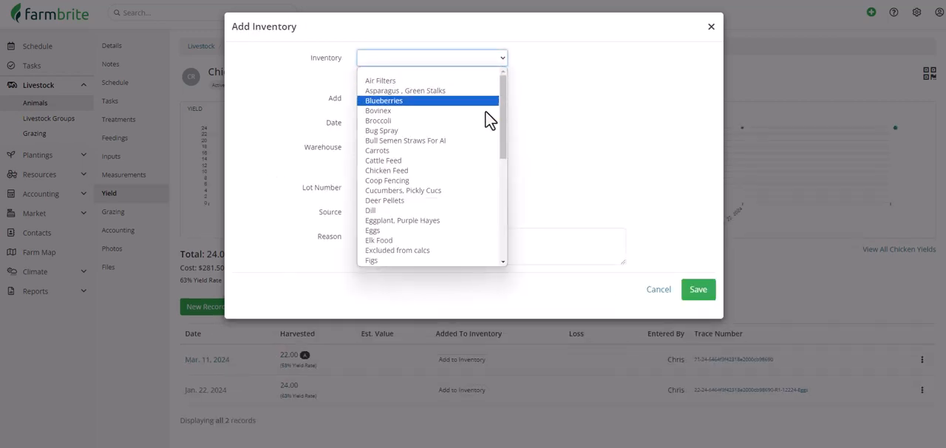
click(498, 236)
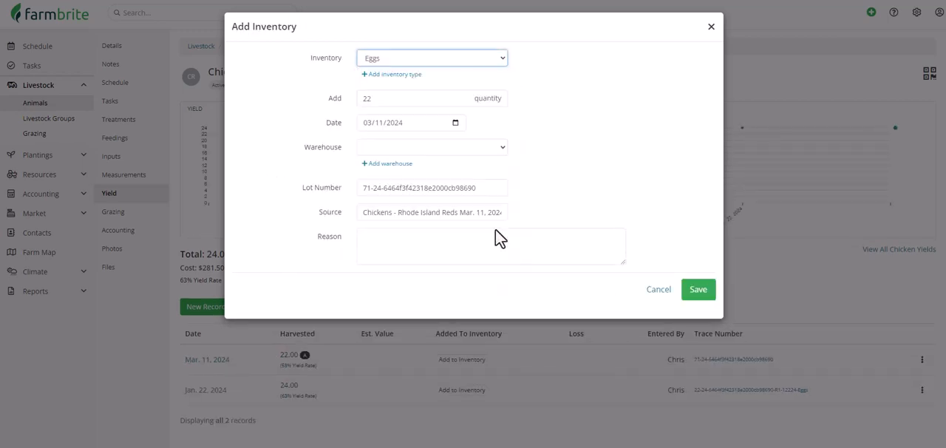
click(440, 102)
key(ctrl+a)
text(21)
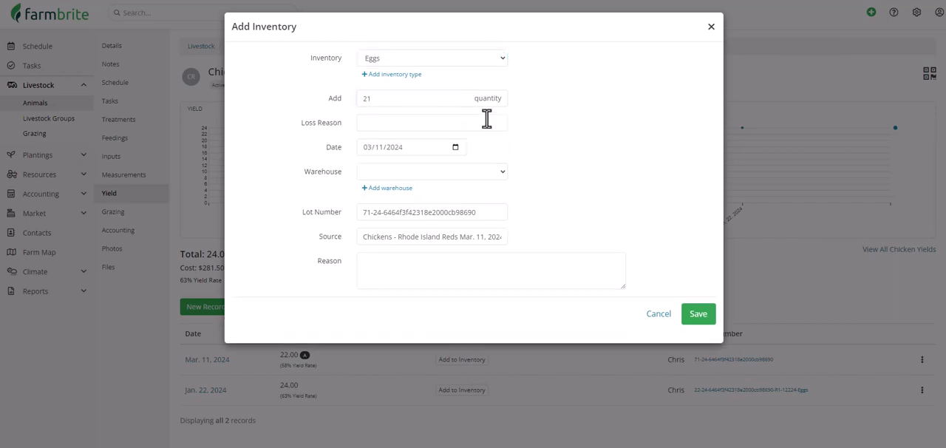
Step: Give Breakage as the loss reason, store the eggs in Egg Storage Cabinet, and save the inventory addition
click(487, 122)
text(Br)
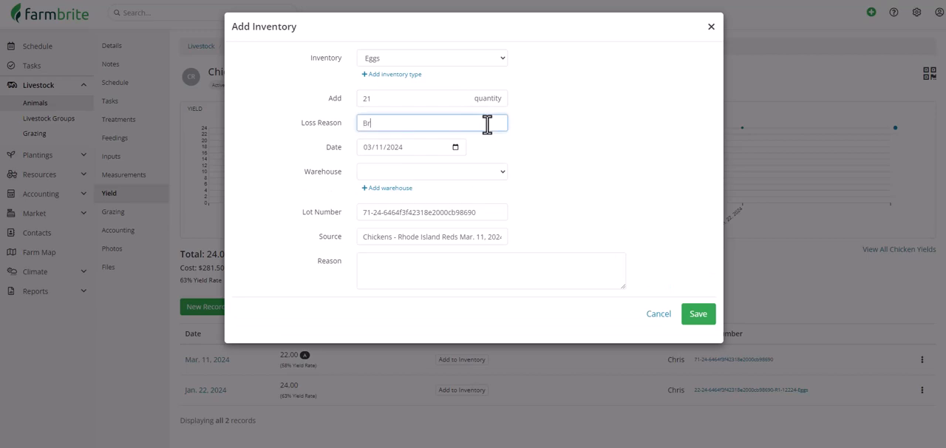
text(eakage)
click(498, 173)
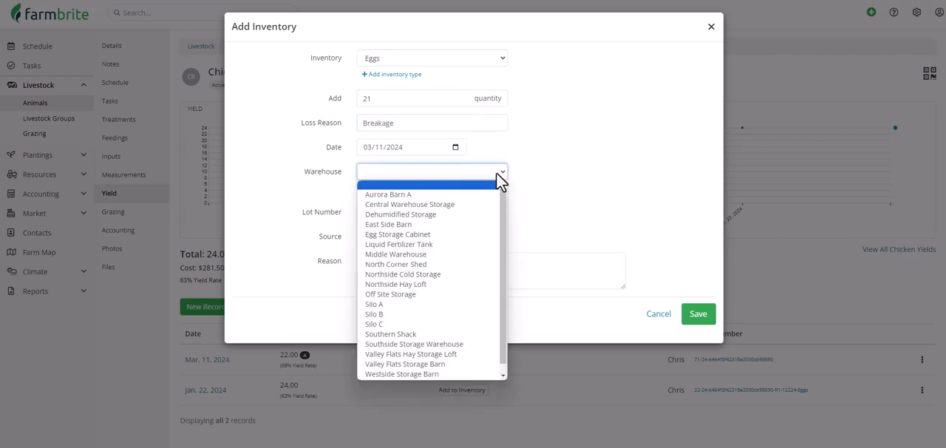
click(491, 233)
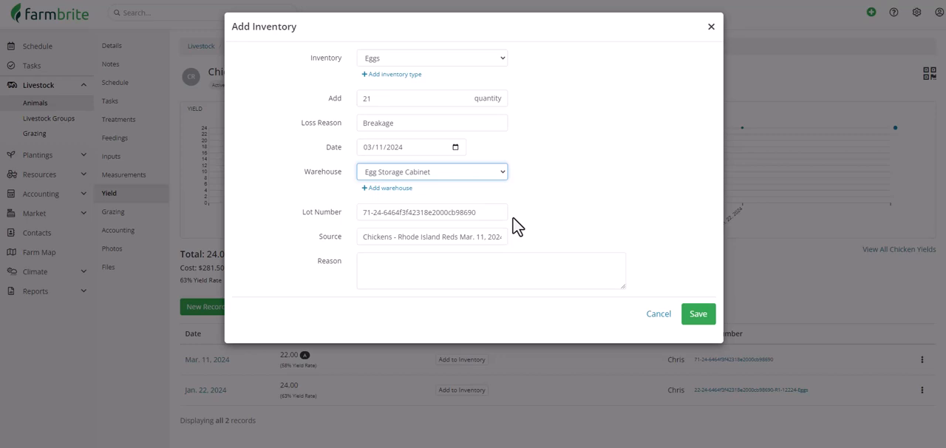
click(697, 313)
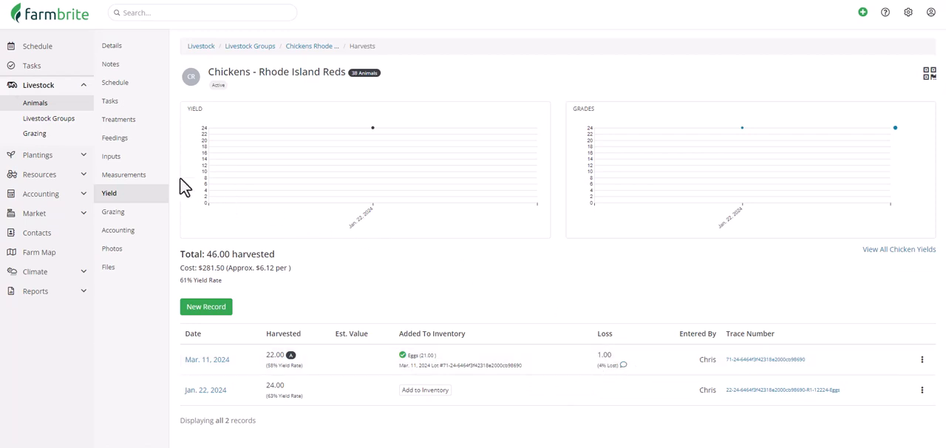
Step: Review the inventory details and change history of Chicken Feed (Pellets)
click(83, 177)
click(74, 175)
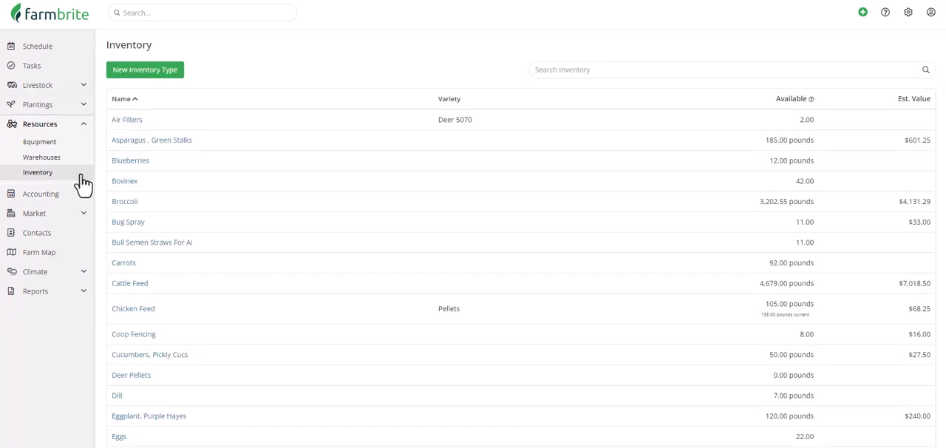
click(130, 311)
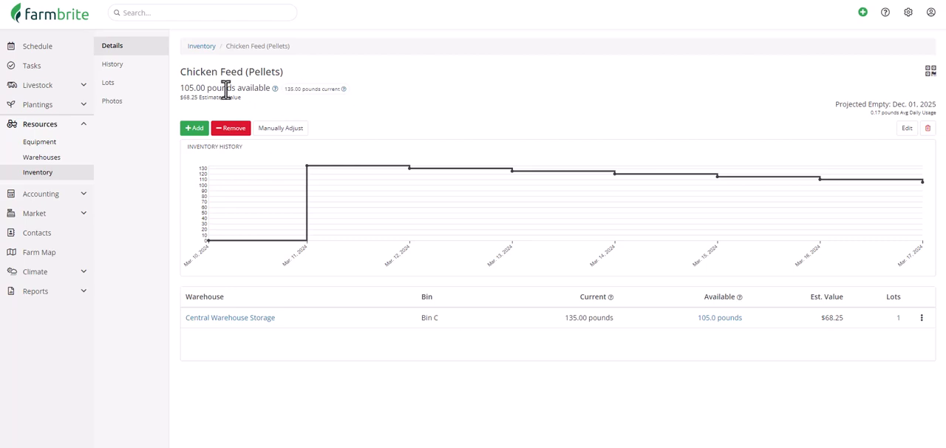
click(157, 68)
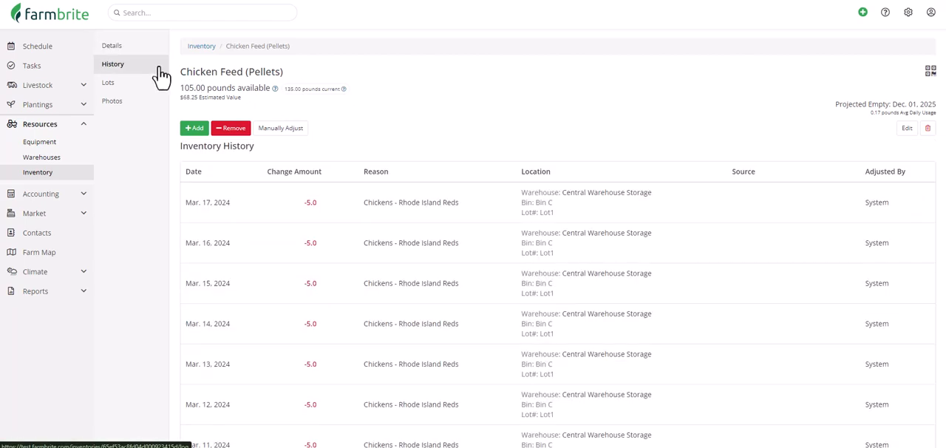
scroll(175, 66, down, 2)
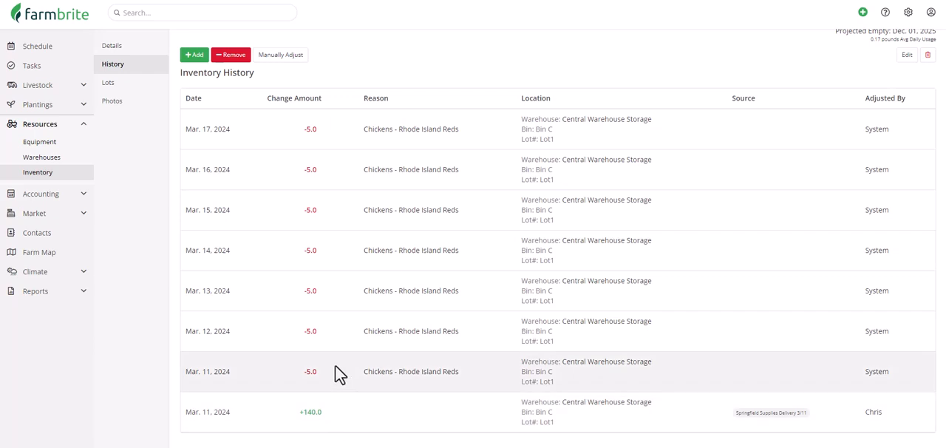
scroll(344, 259, up, 2)
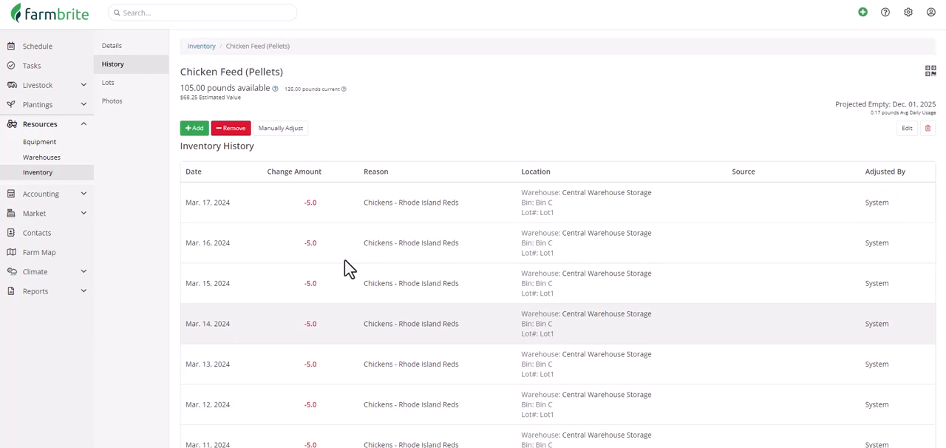
Step: Examine the stock location and inventory history of Eggs
click(65, 174)
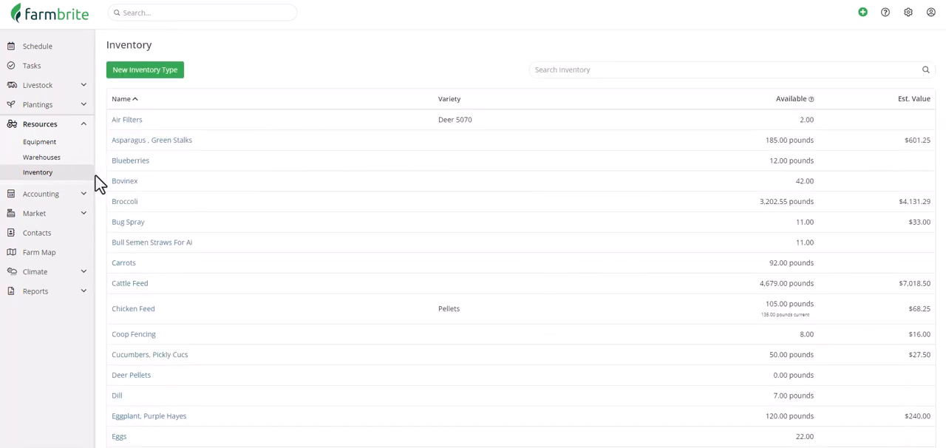
click(119, 436)
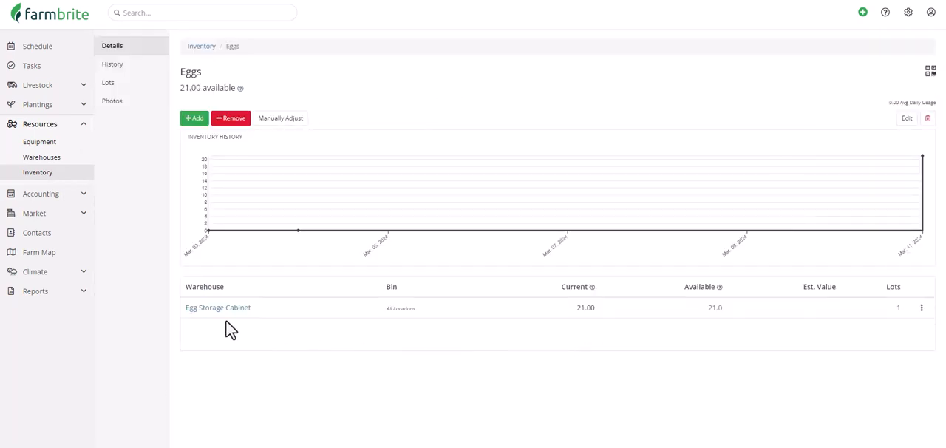
click(140, 69)
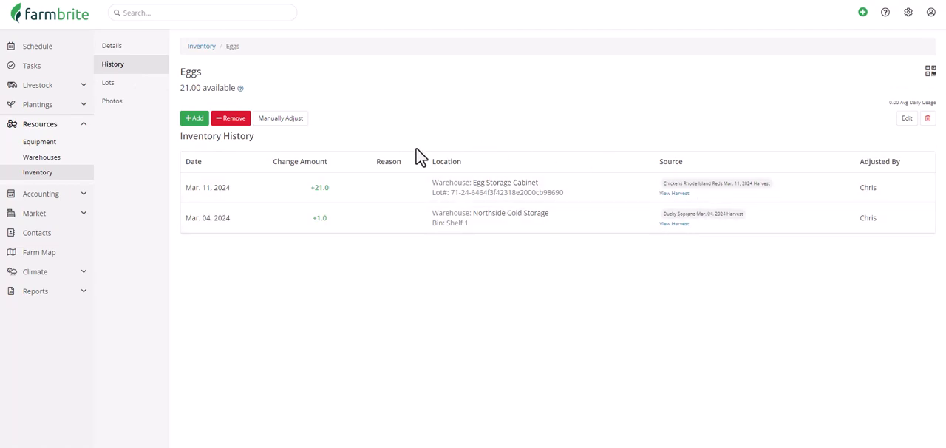
Step: Review the Equipment Maintenance report among the standard resource reports
click(78, 291)
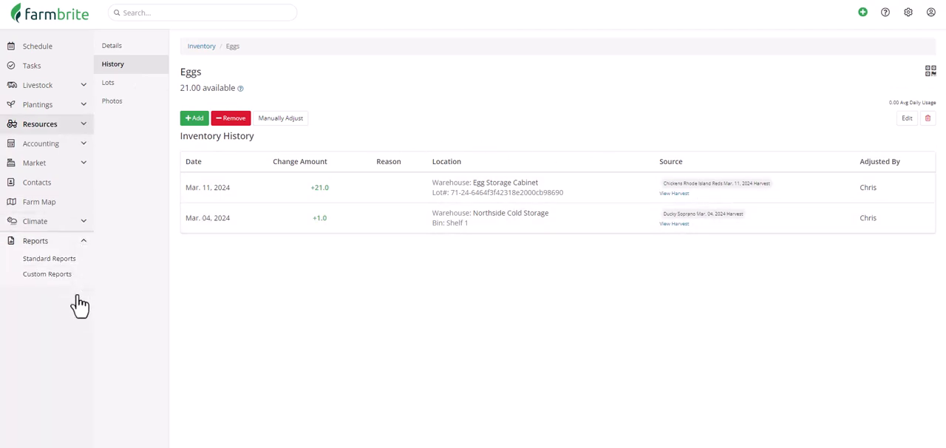
click(84, 264)
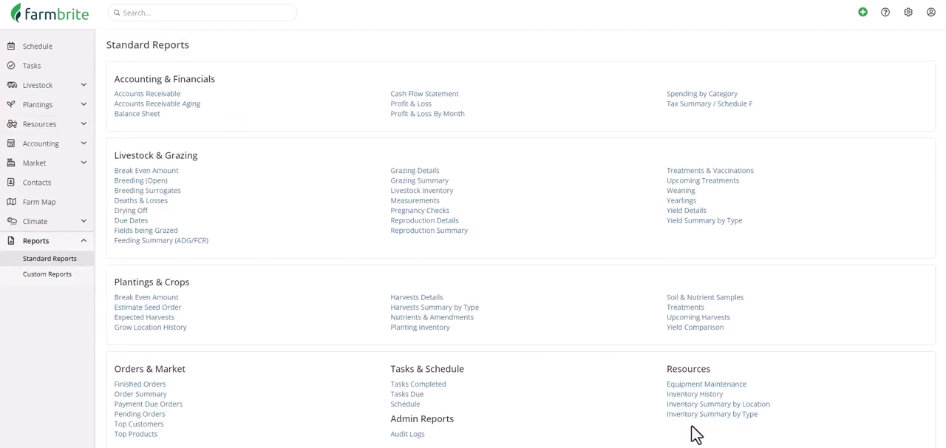
click(737, 385)
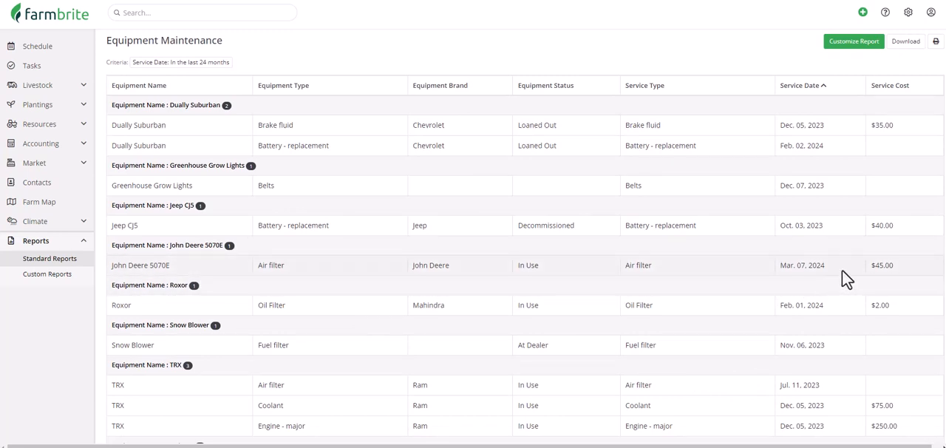
Step: Examine the standard Inventory History report down to the Chicken Feed change records
click(68, 259)
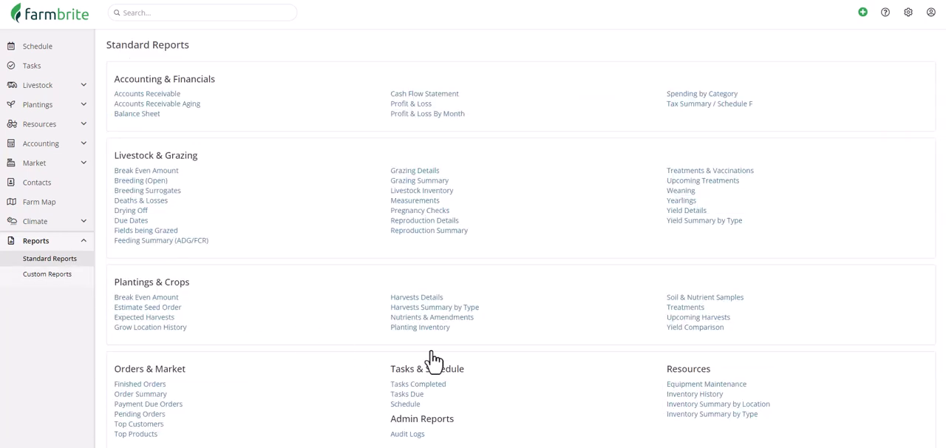
click(685, 397)
scroll(684, 414, down, 5)
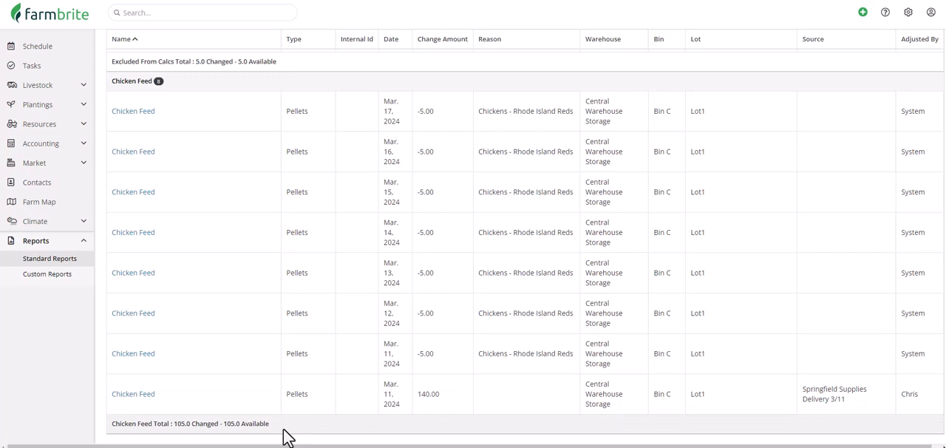
Step: Review the standard Inventory Summary by Location and Inventory Summary by Type reports
click(92, 259)
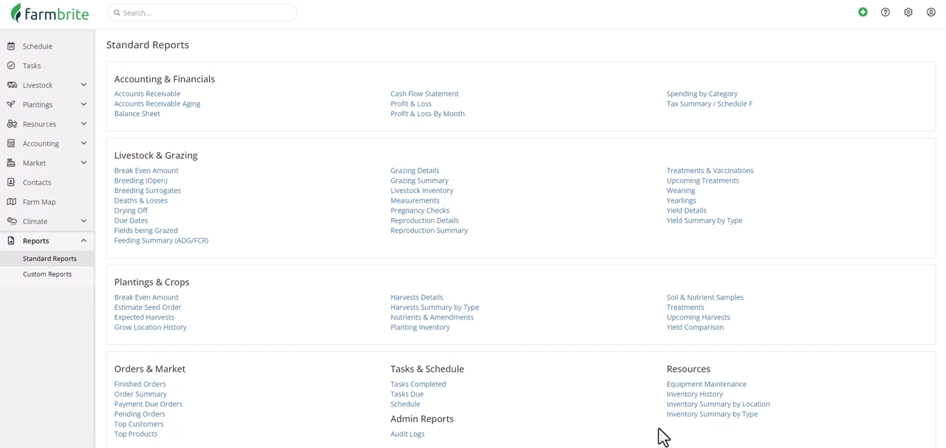
click(699, 405)
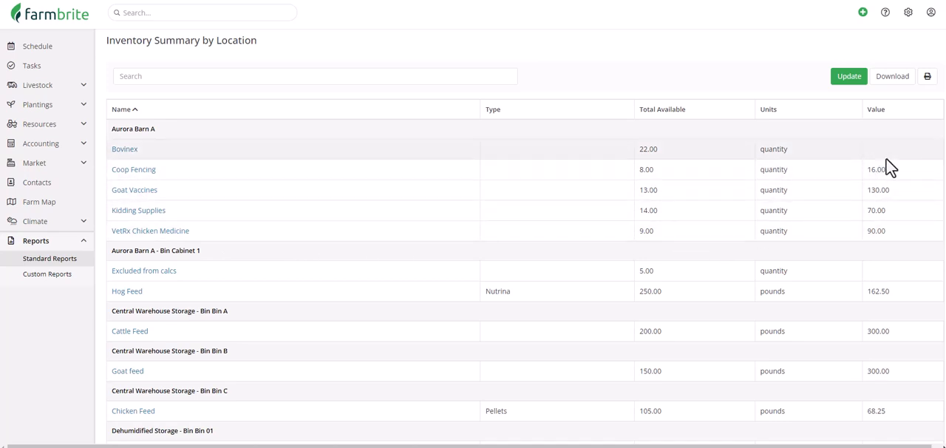
click(71, 264)
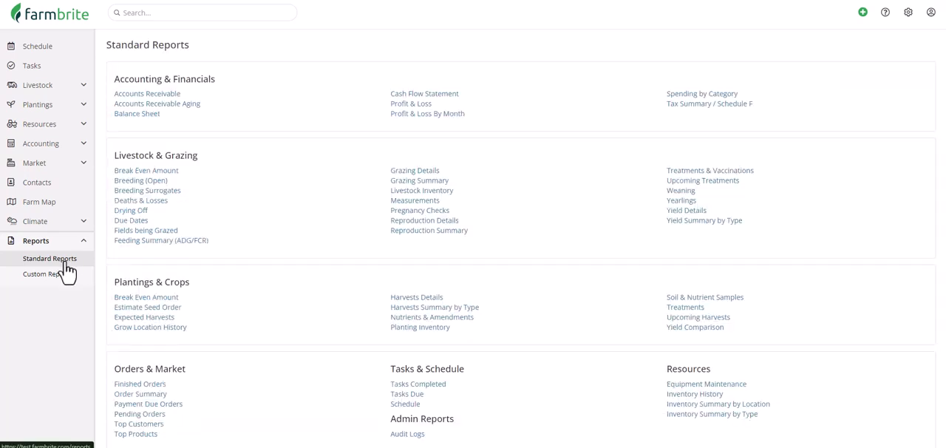
click(704, 415)
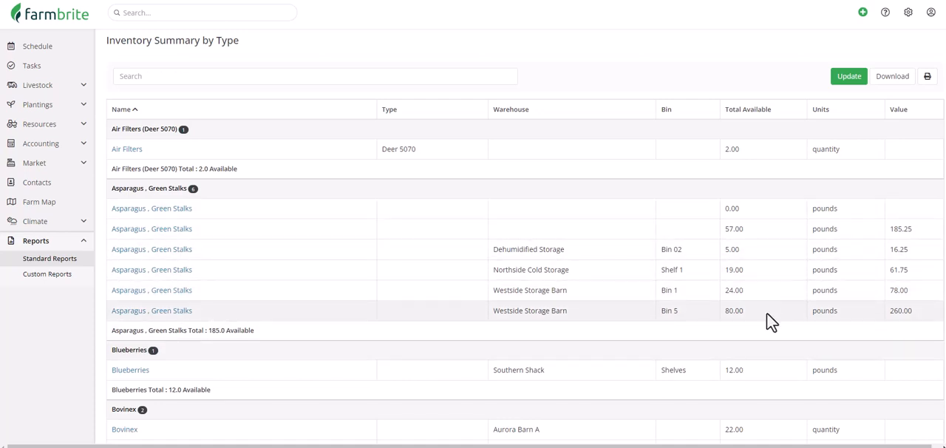
scroll(701, 423, down, 1)
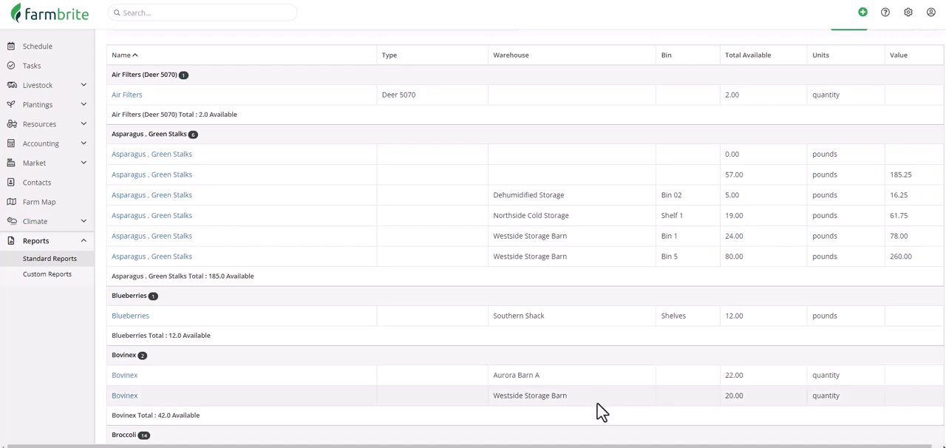
Step: Start a new custom report and view its available reporting areas
click(72, 281)
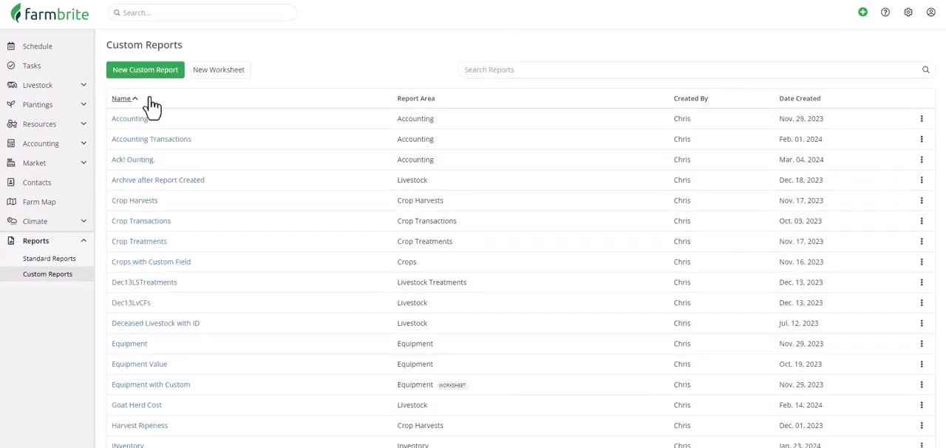
click(155, 74)
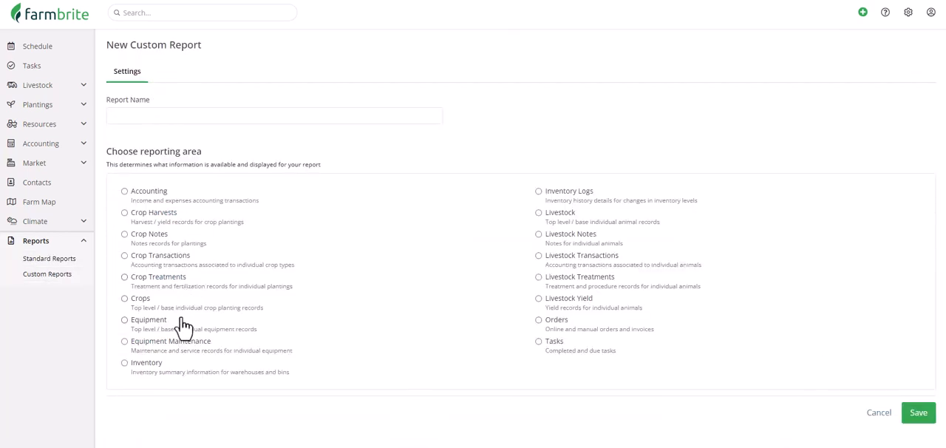